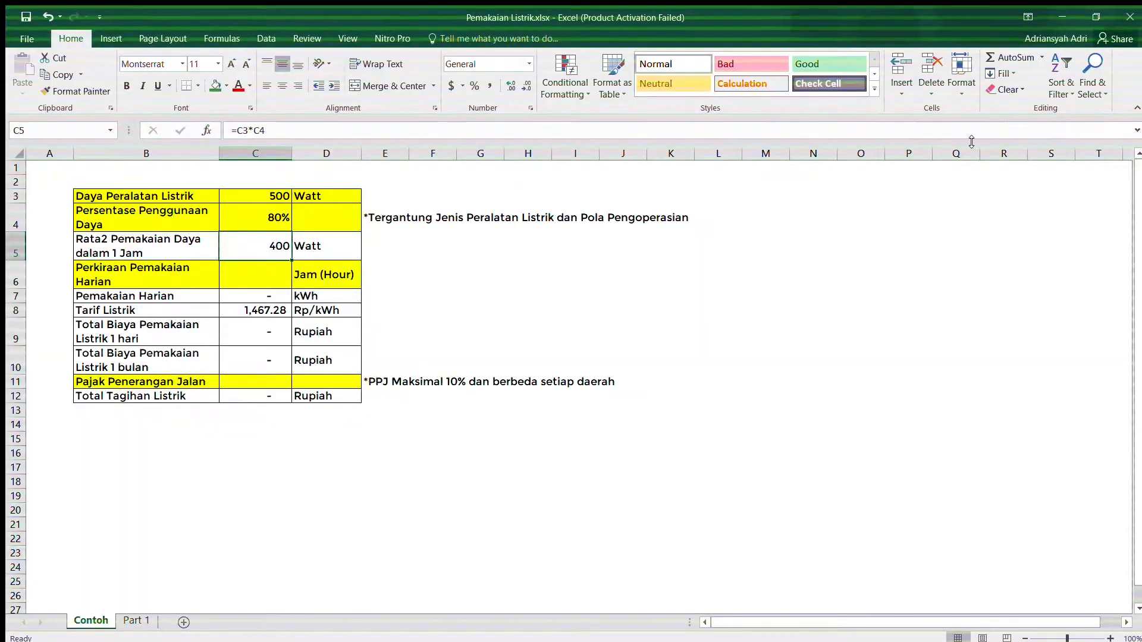
Examine the Pemakaian Harian formula in C7 of the Contoh sheet and the calculation rows below it
{"action": "left_click", "coordinate": [388, 235]}
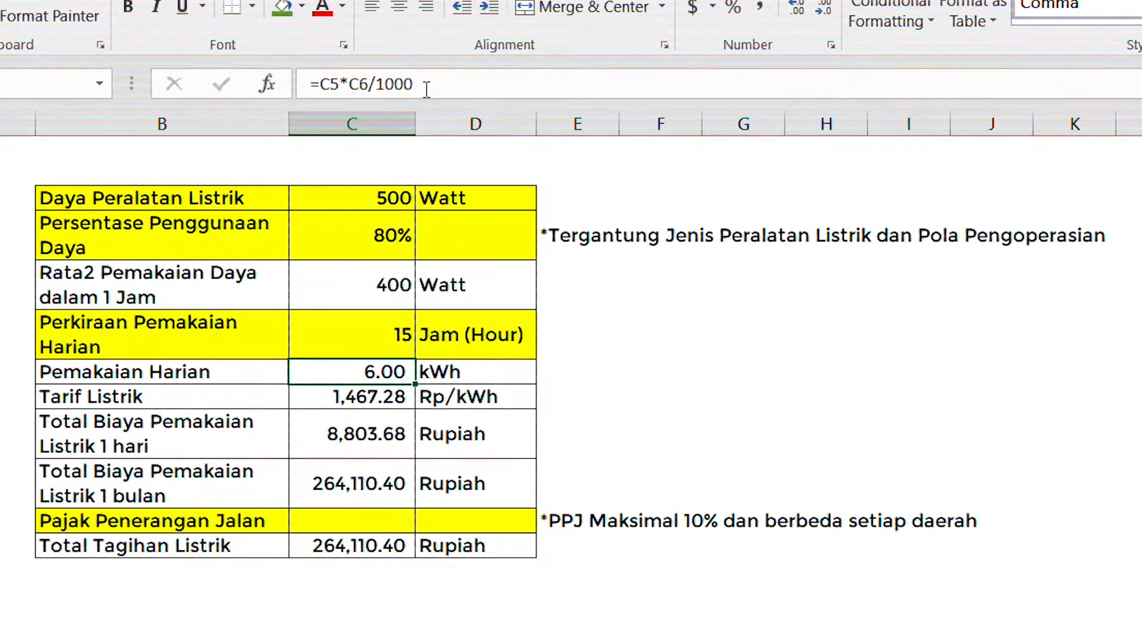
{"action": "left_click", "coordinate": [418, 87]}
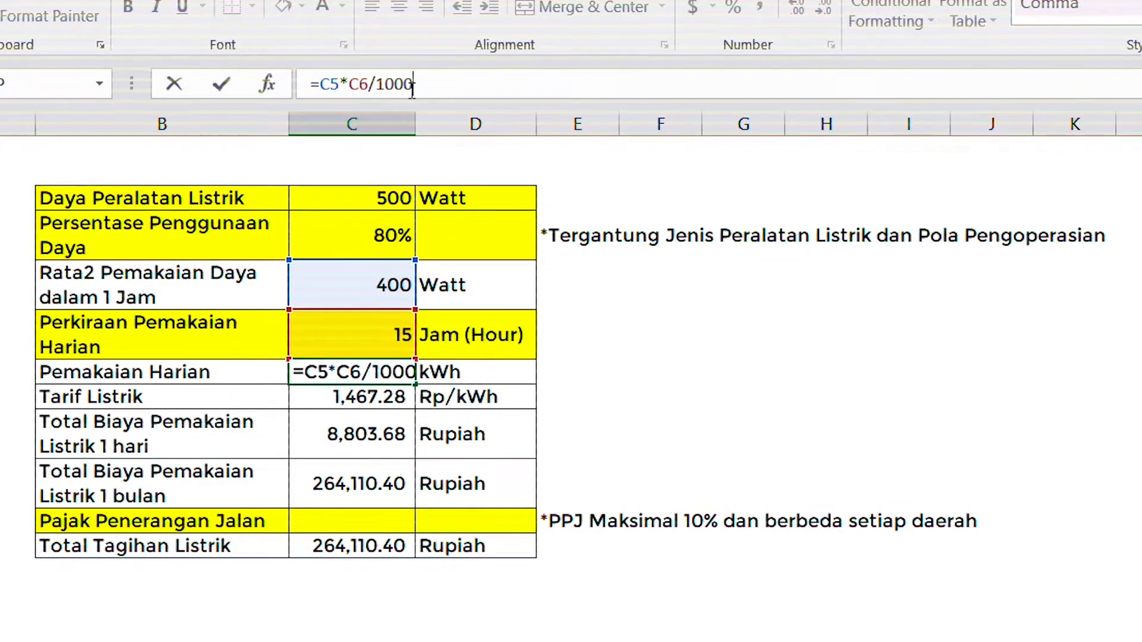
{"action": "key", "text": "Return"}
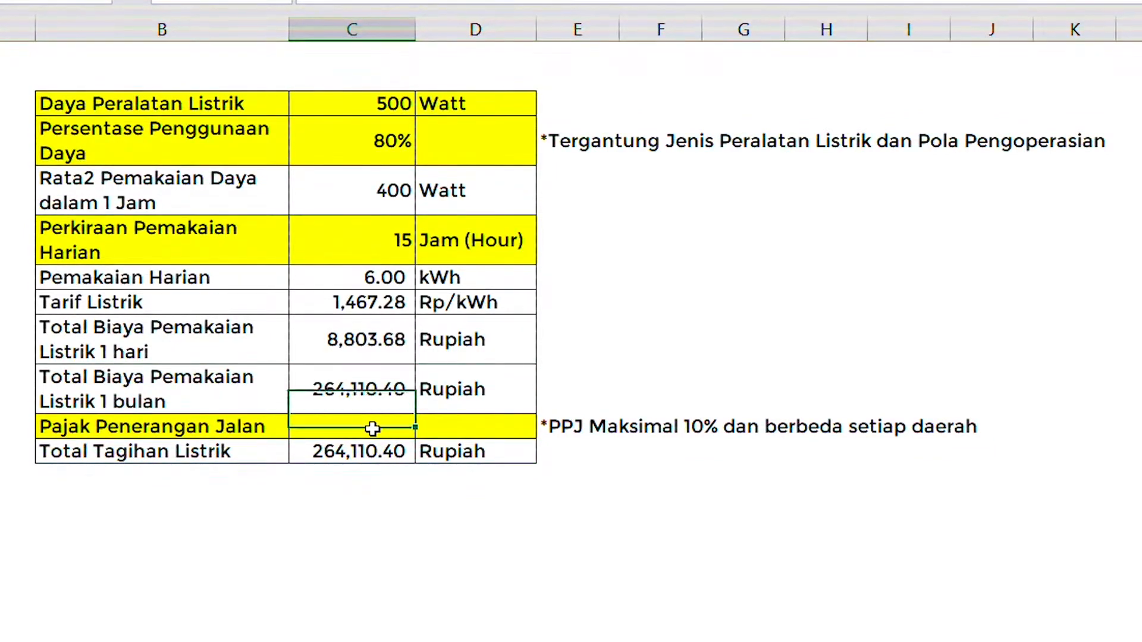
{"action": "key", "text": "Return"}
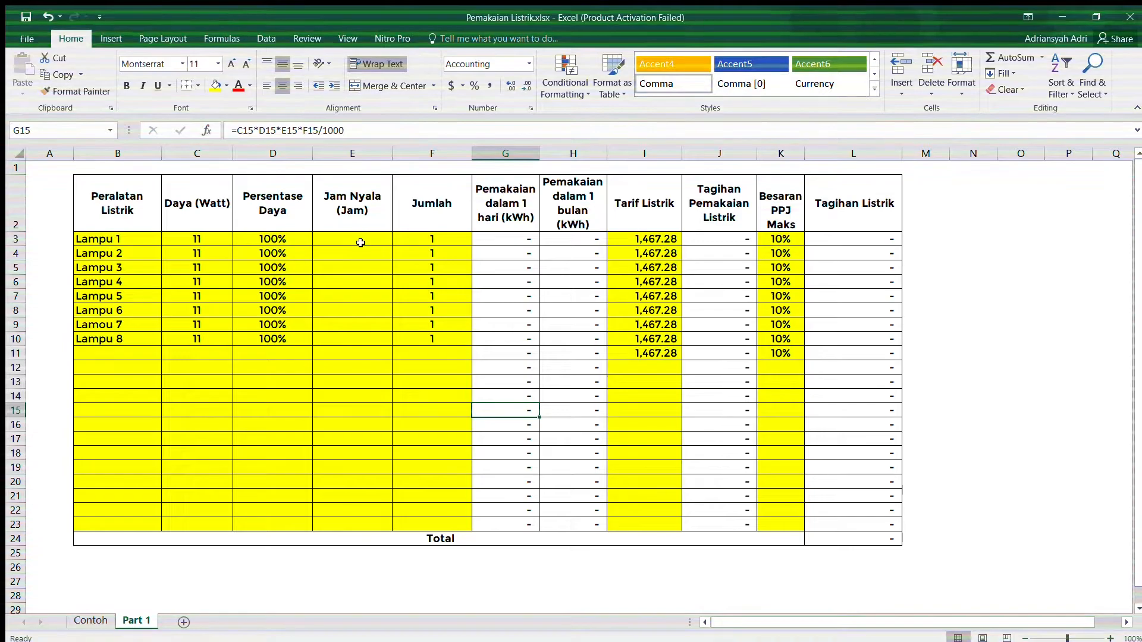
Set Jam Nyala to 12 hours for Lampu 1 and Lampu 2 and extend it through Lampu 8
{"action": "left_click", "coordinate": [361, 243]}
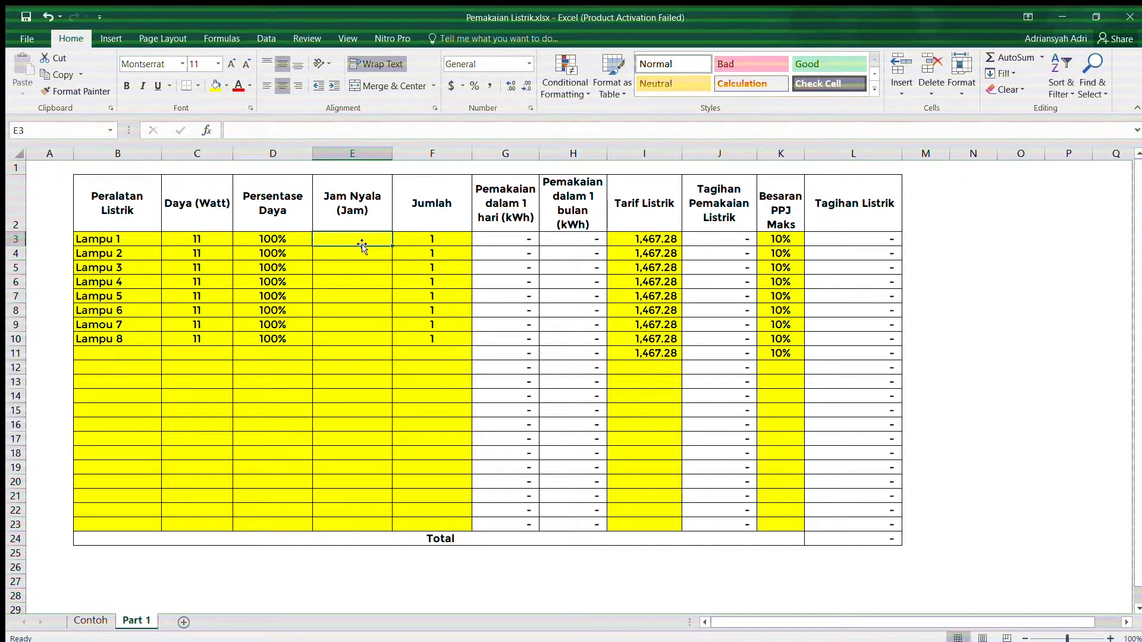
{"action": "type", "text": "12"}
{"action": "left_click", "coordinate": [350, 253]}
{"action": "type", "text": "12"}
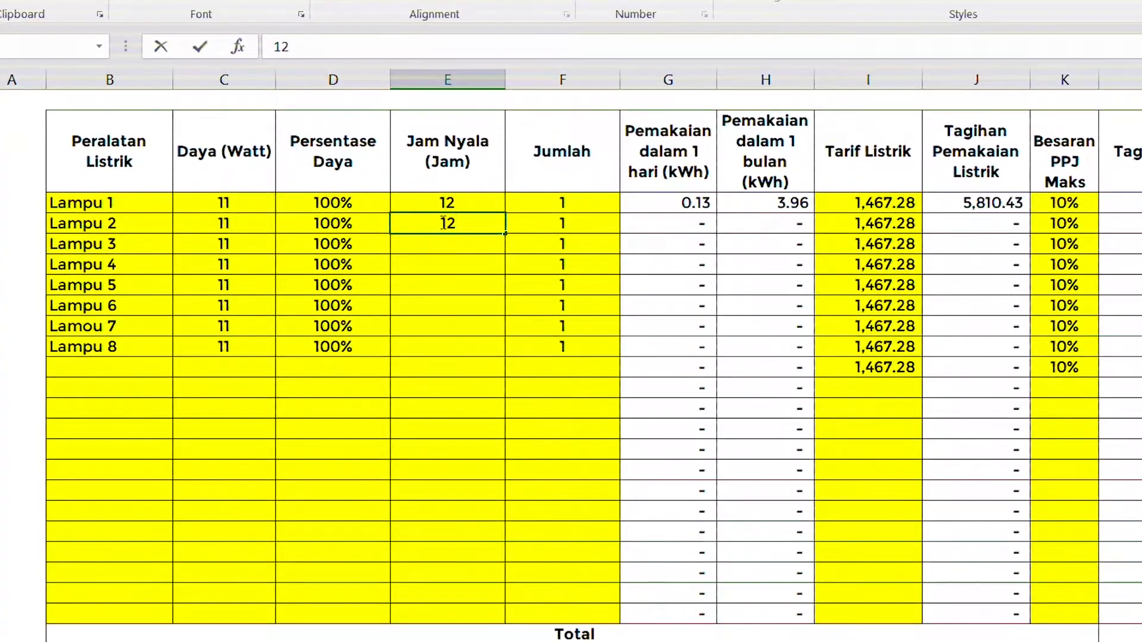
{"action": "left_click", "coordinate": [446, 202]}
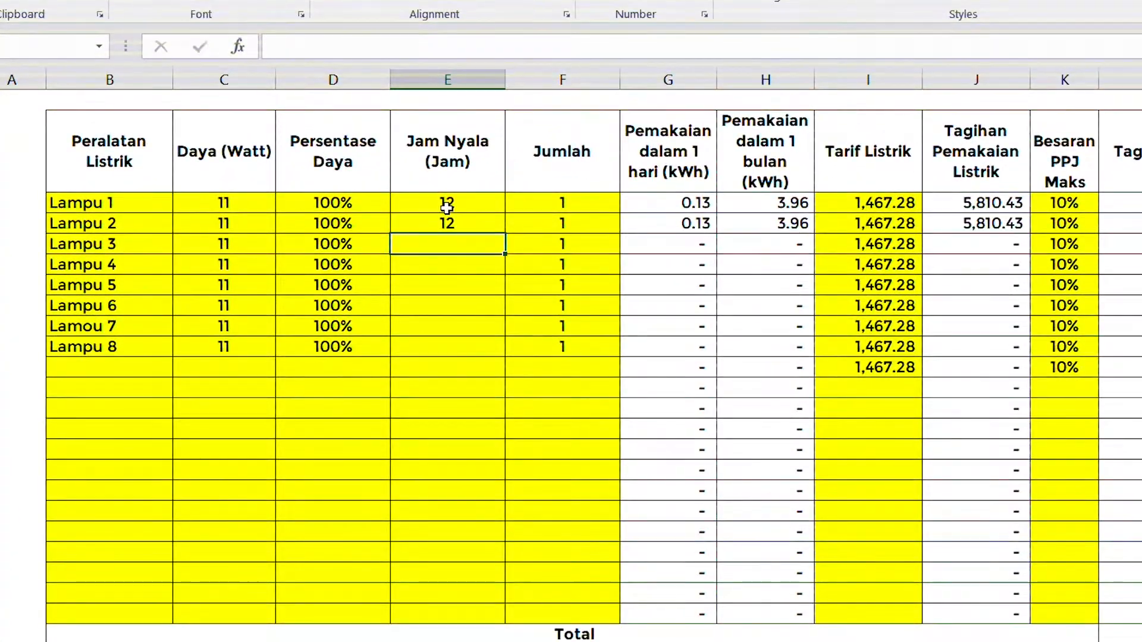
{"action": "left_click_drag", "start_coordinate": [449, 202], "coordinate": [489, 350]}
{"action": "left_click", "coordinate": [416, 432]}
Copy the Total Tagihan Listrik from L24 into N9 as a plain value and format it in comma style
{"action": "left_click", "coordinate": [788, 247]}
{"action": "left_click", "coordinate": [1122, 305]}
{"action": "key", "text": "ctrl+Down"}
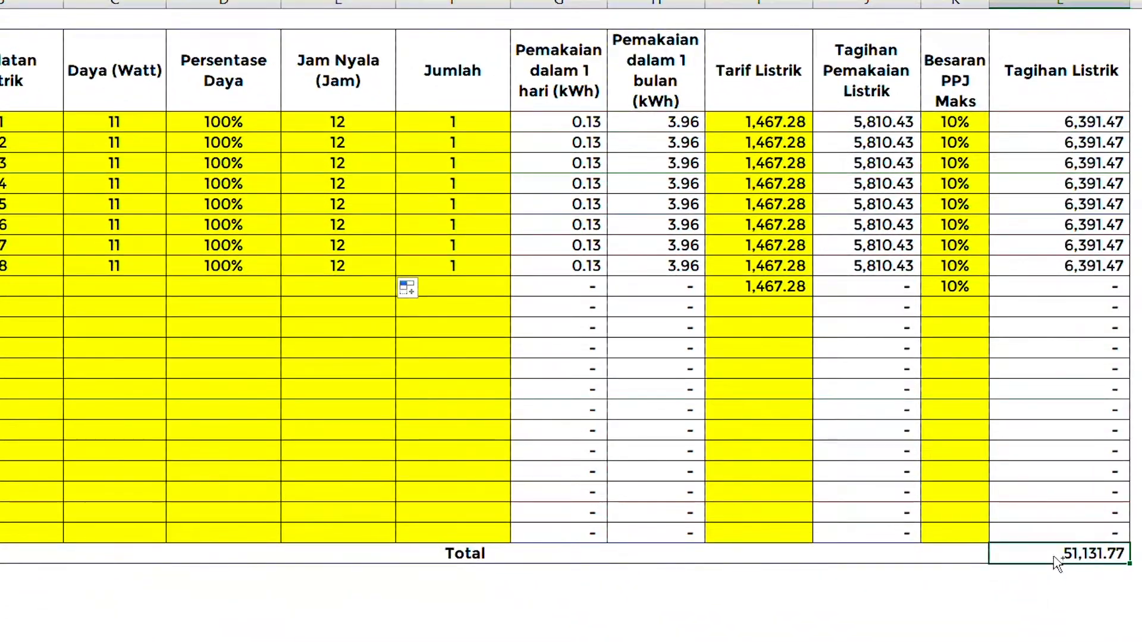
{"action": "key", "text": "ctrl+c"}
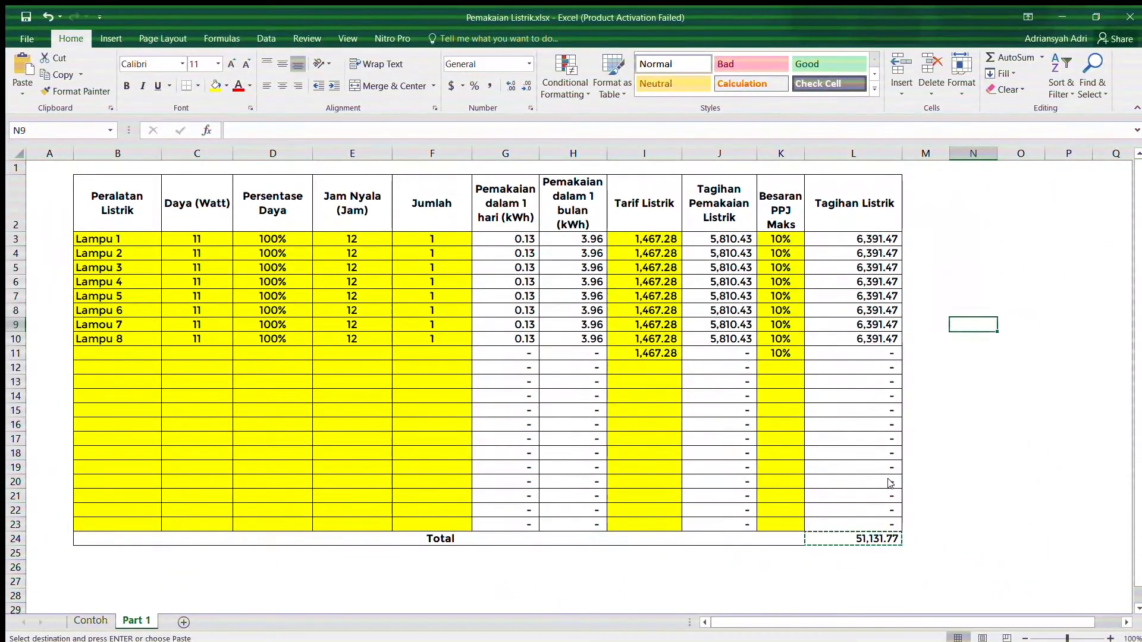
{"action": "left_click", "coordinate": [889, 480]}
{"action": "left_click", "coordinate": [987, 434]}
{"action": "left_click", "coordinate": [964, 324]}
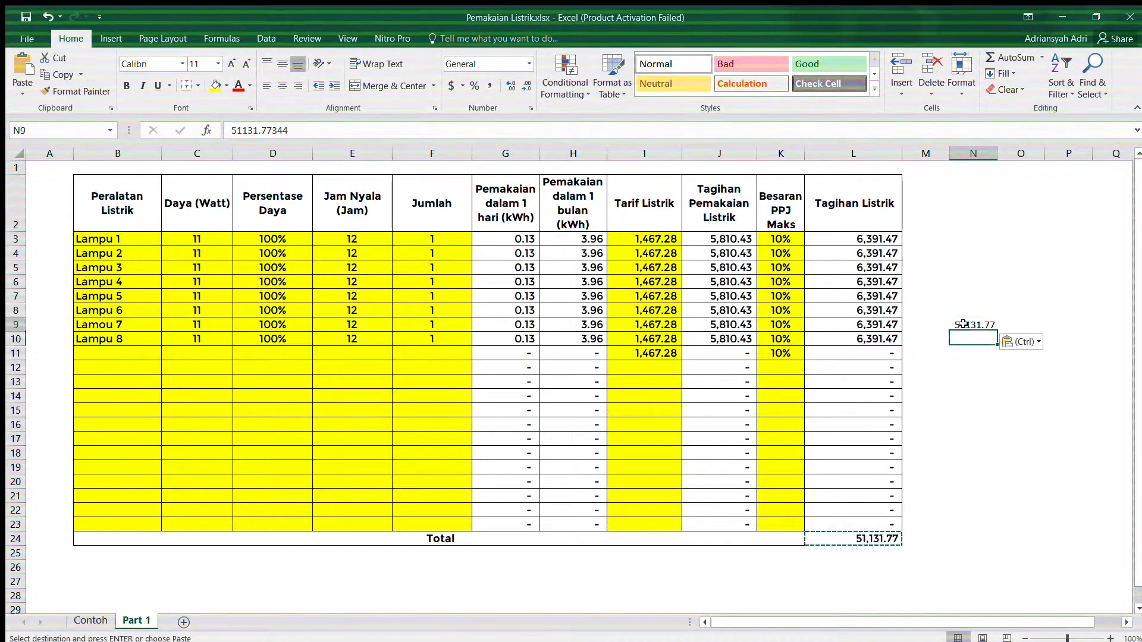
{"action": "left_click", "coordinate": [489, 86]}
{"action": "left_click", "coordinate": [977, 411]}
{"action": "left_click", "coordinate": [894, 427]}
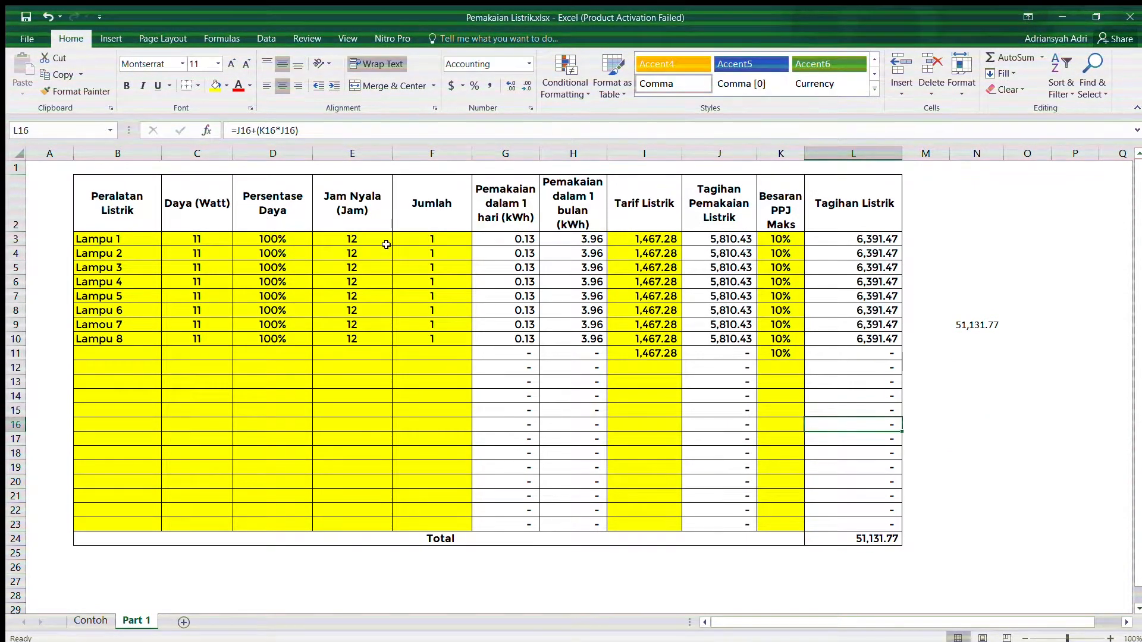
Set Jam Nyala to 4 hours for Lampu 1 through Lampu 4
{"action": "left_click", "coordinate": [364, 238]}
{"action": "left_click_drag", "start_coordinate": [363, 237], "coordinate": [361, 278]}
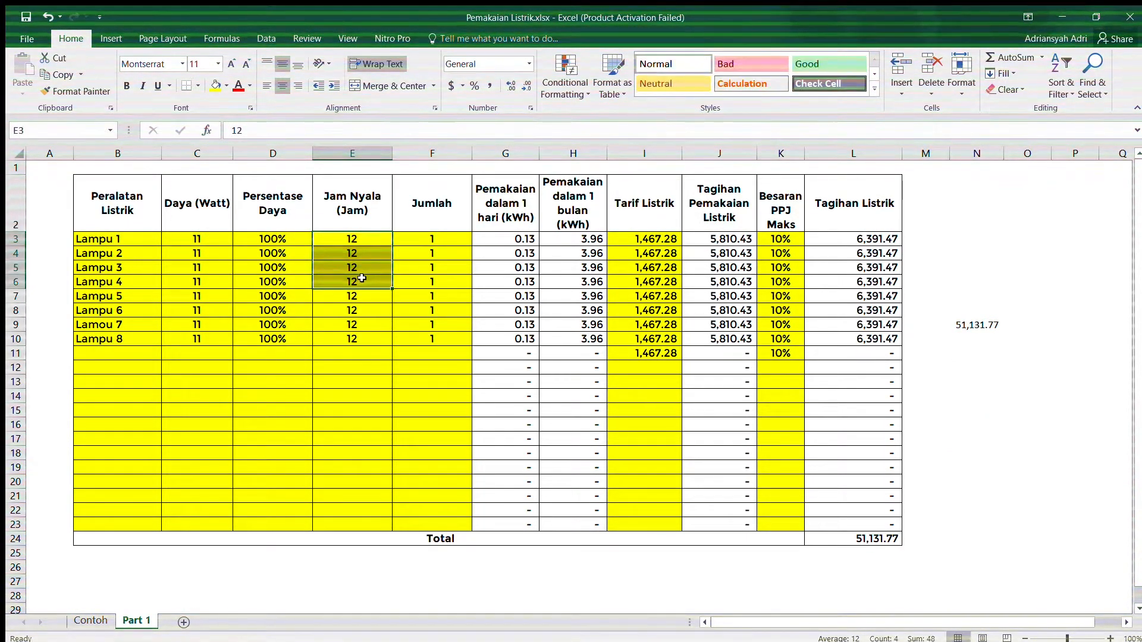
{"action": "type", "text": "4"}
{"action": "key", "text": "Return"}
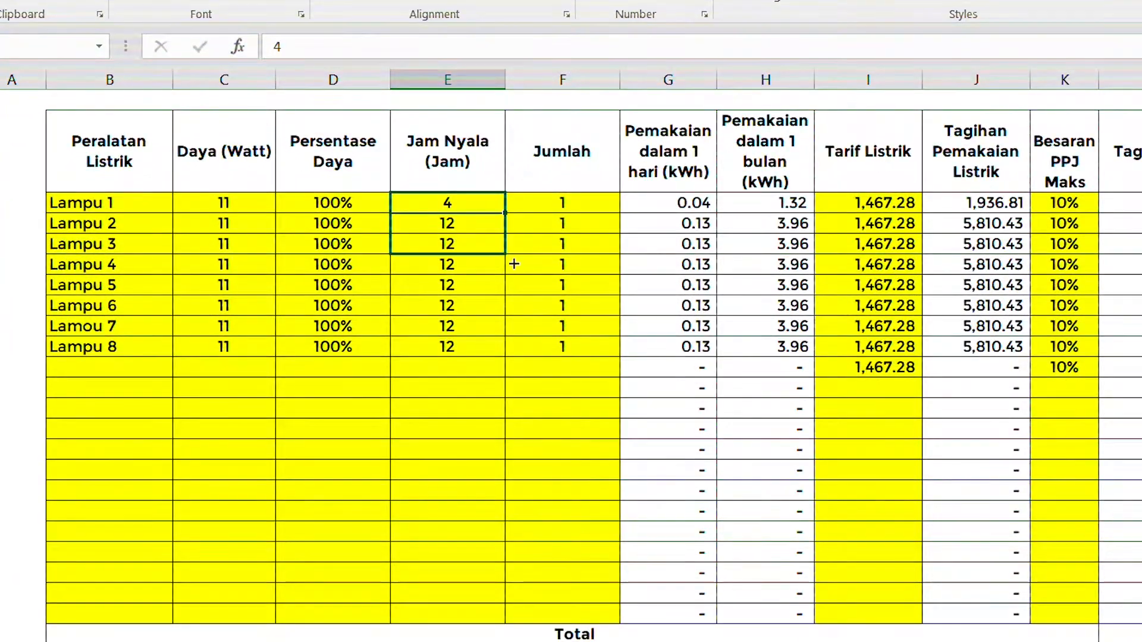
{"action": "left_click_drag", "start_coordinate": [512, 278], "coordinate": [511, 277]}
{"action": "left_click", "coordinate": [484, 409]}
Copy the recalculated total from L24 into N10 as a plain value
{"action": "left_click", "coordinate": [975, 430]}
{"action": "left_click", "coordinate": [1124, 634]}
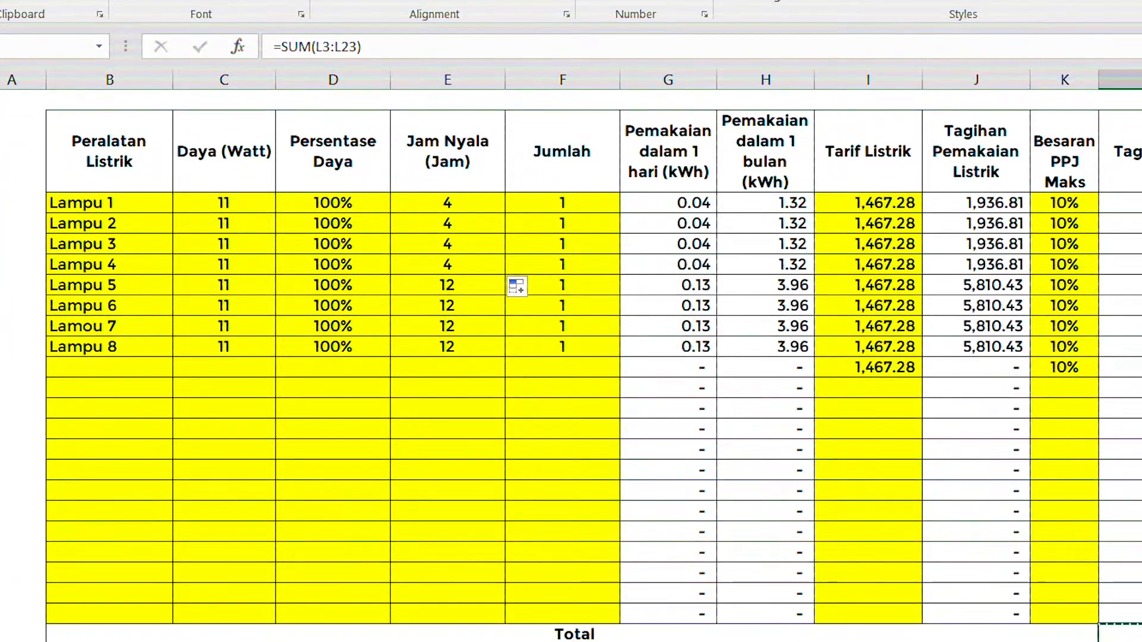
{"action": "key", "text": "ctrl+c"}
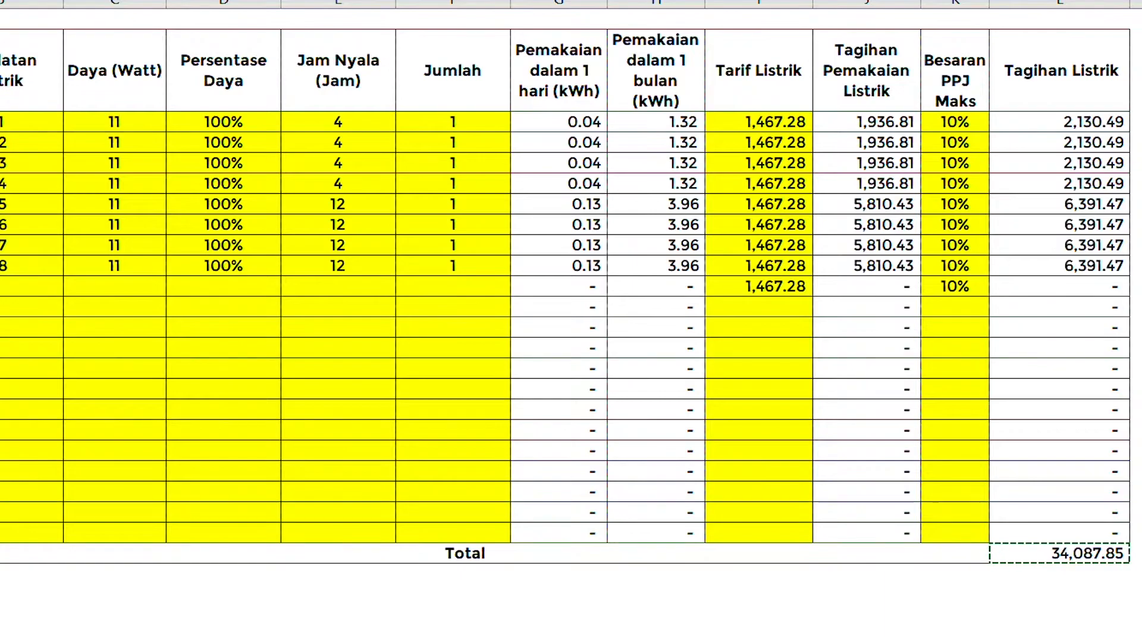
{"action": "key", "text": "Escape"}
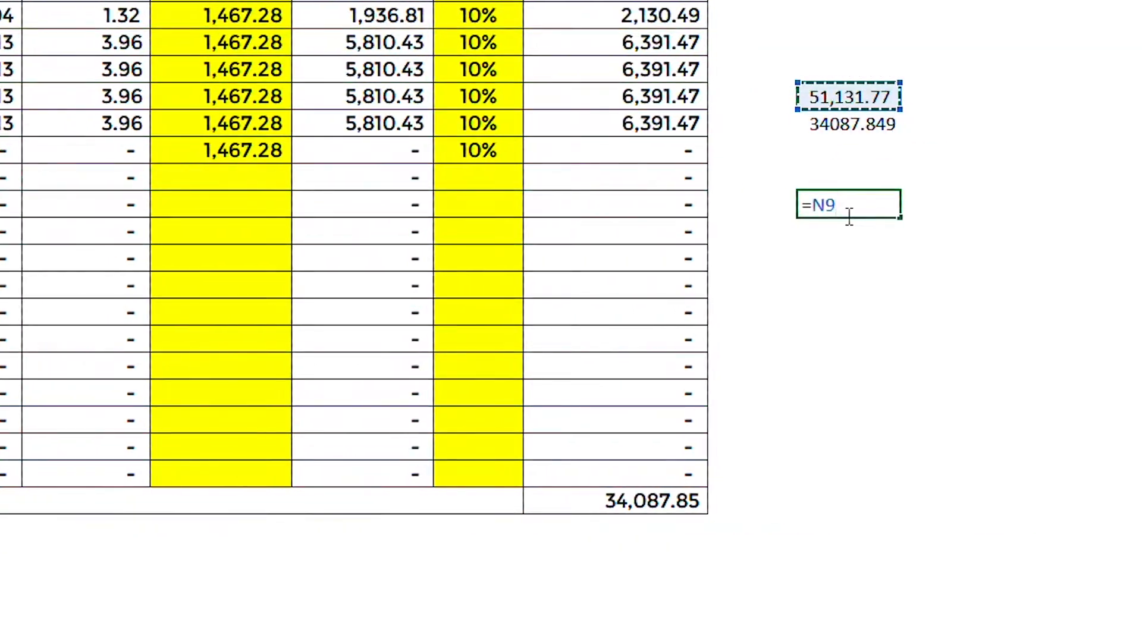
Calculate the saving in N13 by subtracting N10 from N9
{"action": "type", "text": "-"}
{"action": "key", "text": "Up"}
{"action": "key", "text": "Up"}
{"action": "key", "text": "Up"}
{"action": "key", "text": "Return"}
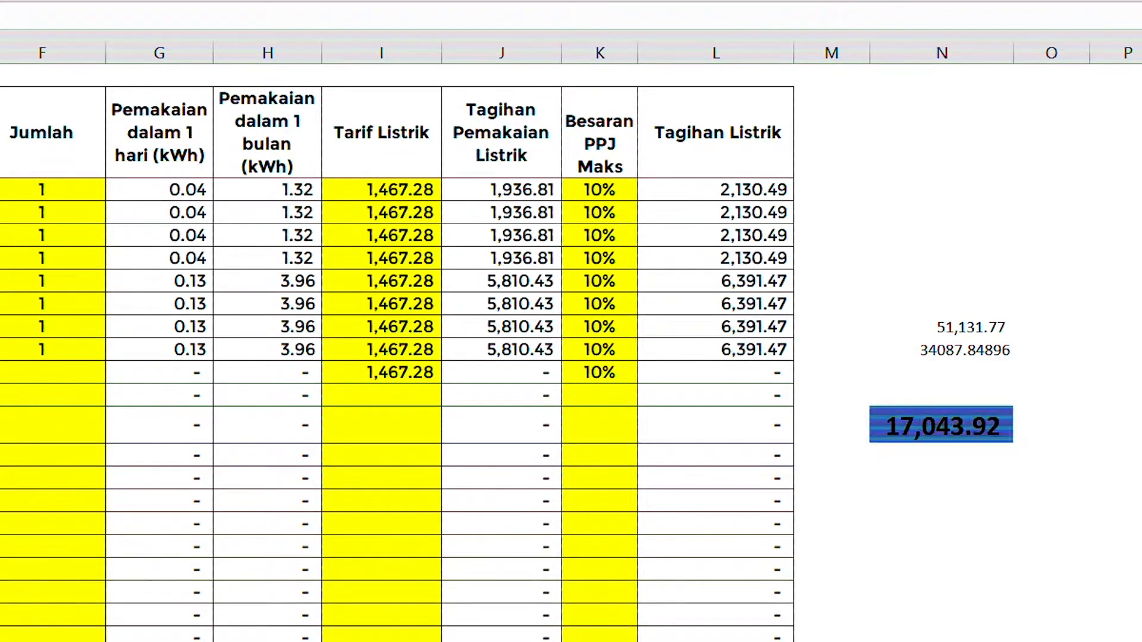
{"action": "left_click", "coordinate": [969, 547]}
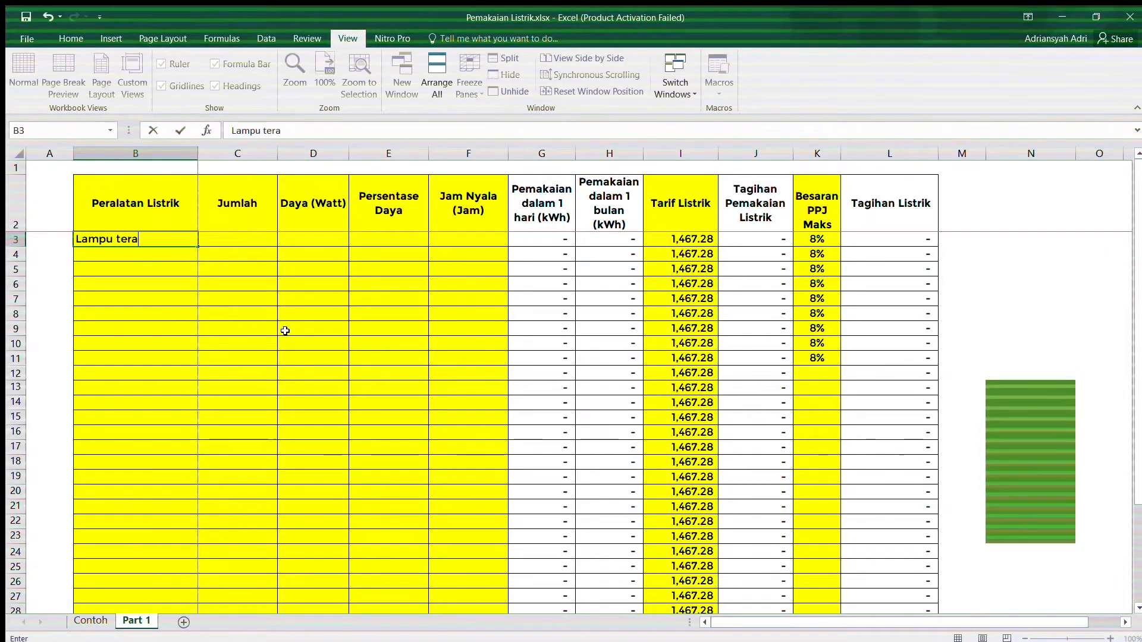
List appliances (quantity): Lampu Teras (2), Lampu Ruang Tengah (3), Lampu Kamar (3), Lampu Dapur (2), AC Kamar 1–2, Kipas Angin 1–2, Rice Cooker, Kulkas, Dispenser, TV
{"action": "type", "text": "Lampu Ruang Tengah\t3 Lampu Kamar\t2 Lampu Dapur\t3"}
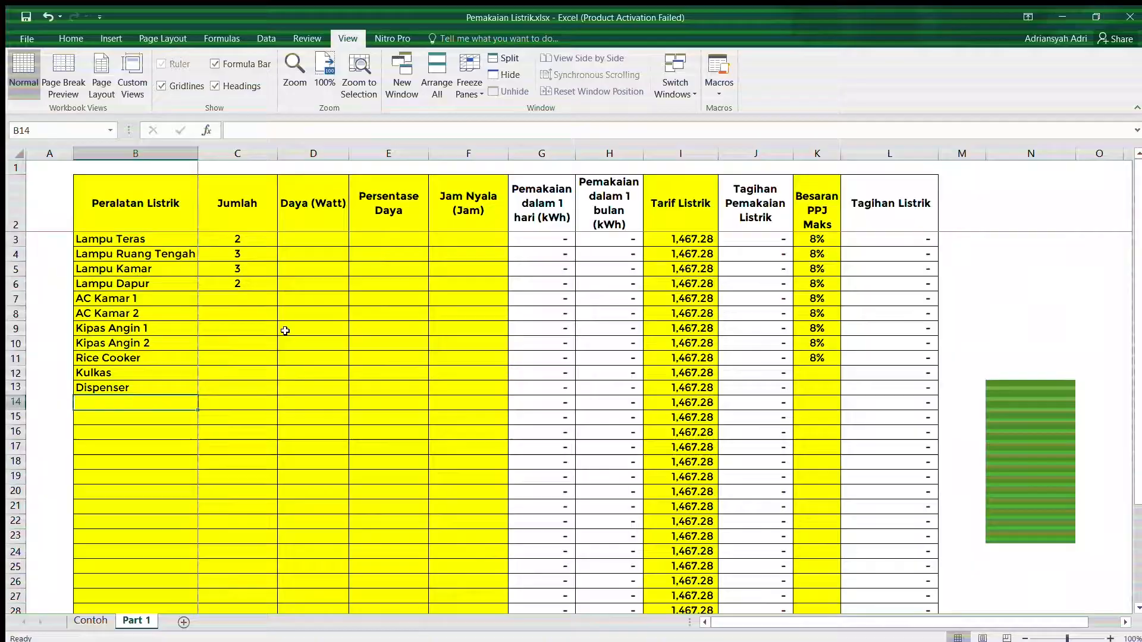
{"action": "type", "text": "TV"}
{"action": "key", "text": "Return"}
Set Jumlah to 1 for each appliance from AC Kamar 1 through TV
{"action": "key", "text": "Up"}
{"action": "key", "text": "Up"}
{"action": "key", "text": "Up"}
{"action": "key", "text": "Up"}
{"action": "key", "text": "Up"}
{"action": "key", "text": "Up"}
{"action": "key", "text": "Up"}
{"action": "key", "text": "Up"}
{"action": "key", "text": "Right"}
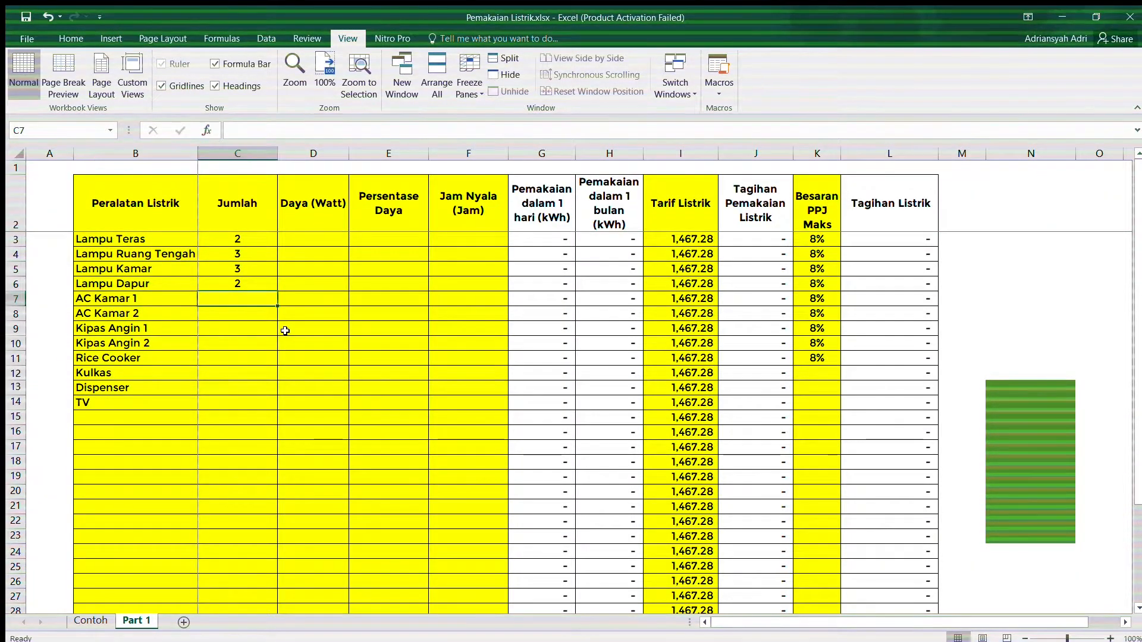
{"action": "type", "text": "1 1 1 1 1 1"}
{"action": "type", "text": " 1 1"}
Set Daya to 20 watts for Lampu Teras and 11 watts for the other three lamp rows
{"action": "key", "text": "Up"}
{"action": "key", "text": "Up"}
{"action": "key", "text": "Up"}
{"action": "key", "text": "Up"}
{"action": "key", "text": "Up"}
{"action": "key", "text": "Up"}
{"action": "key", "text": "Up"}
{"action": "key", "text": "Up"}
{"action": "key", "text": "Up"}
{"action": "key", "text": "Up"}
{"action": "key", "text": "Up"}
{"action": "key", "text": "Up"}
{"action": "key", "text": "Right"}
{"action": "type", "text": "2"}
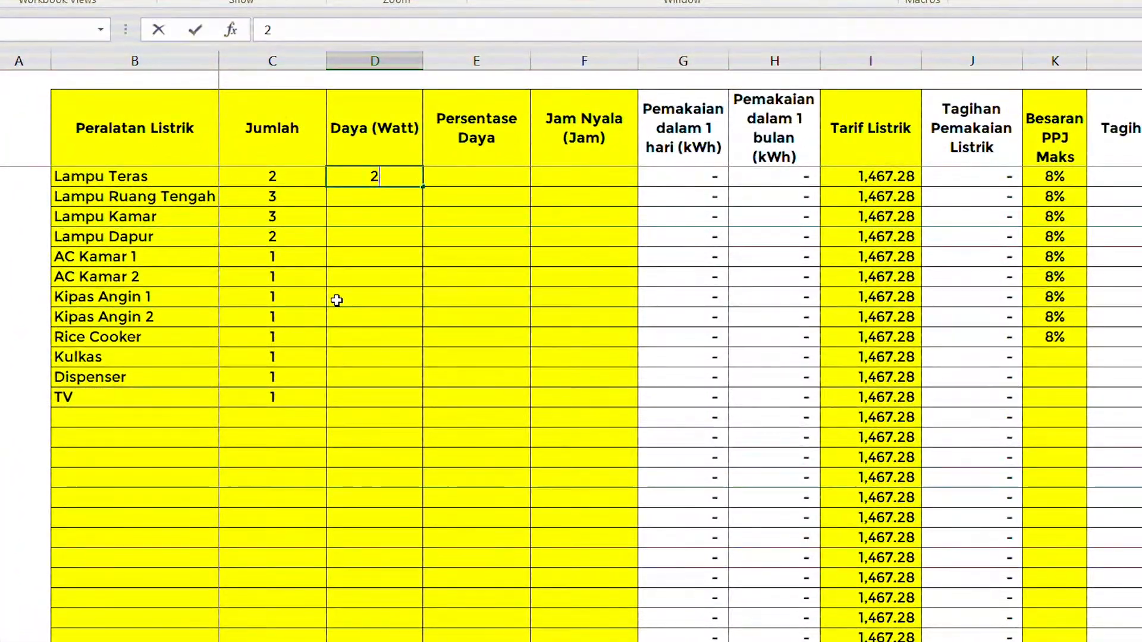
{"action": "type", "text": "0 11"}
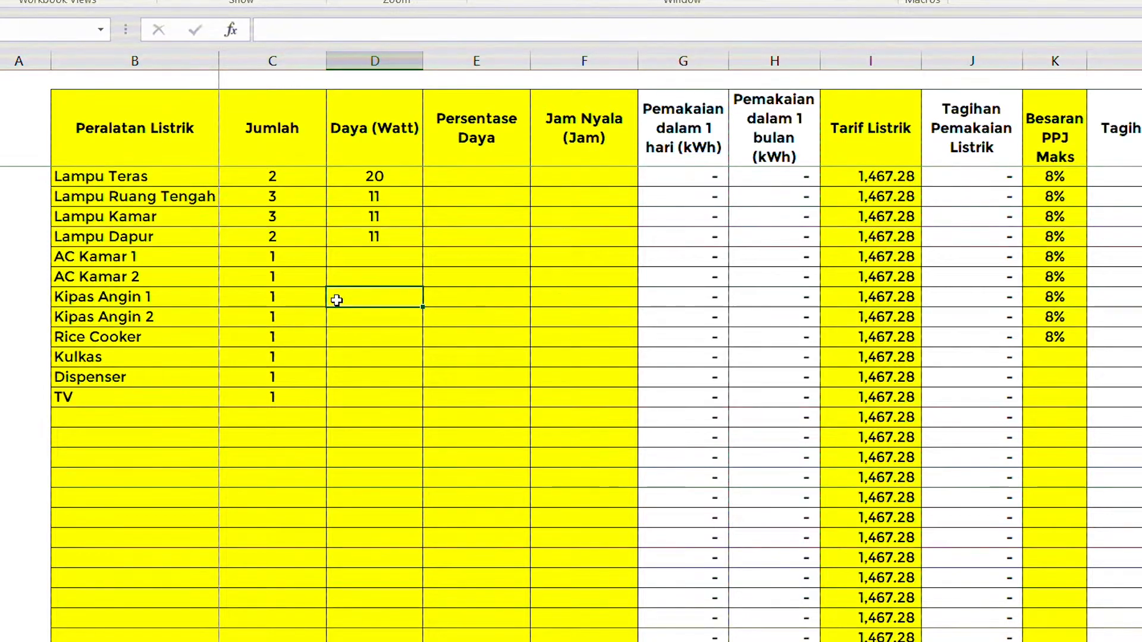
Set Daya to 45 watts for Kipas Angin 1 and 55 watts for Kipas Angin 2
{"action": "type", "text": " 11 11   45"}
{"action": "key", "text": "Return"}
{"action": "type", "text": "55"}
{"action": "key", "text": "Return"}
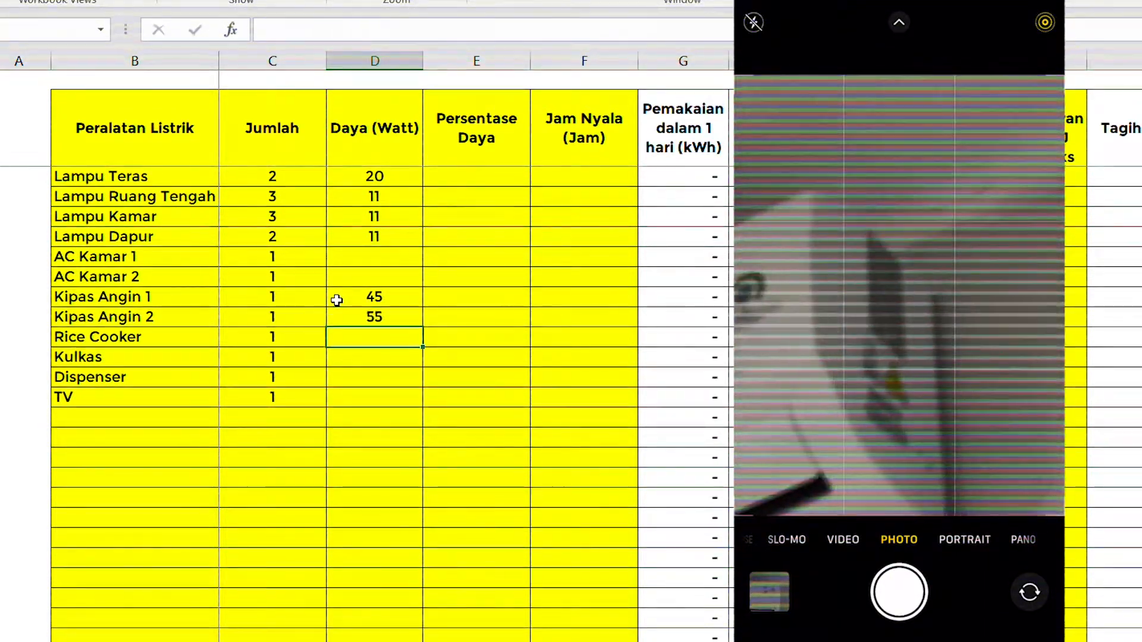
Set Daya to 45 for Rice Cooker and 385 for Kulkas, and center the Daya column's values
{"action": "type", "text": "4"}
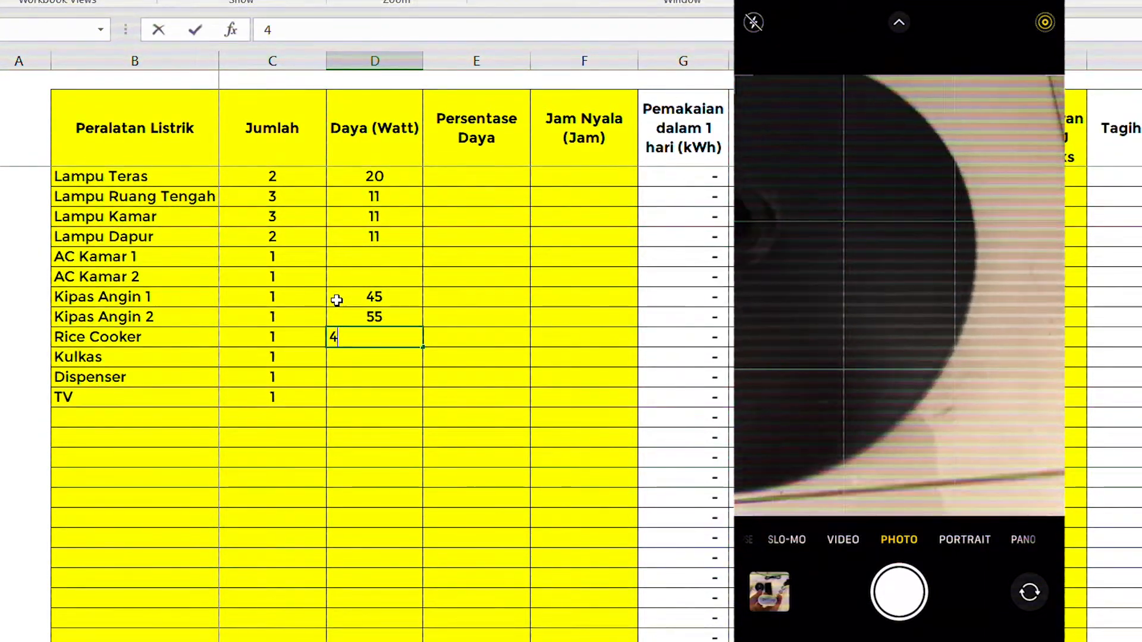
{"action": "type", "text": "5"}
{"action": "key", "text": "Return"}
{"action": "type", "text": "385"}
{"action": "key", "text": "Return"}
{"action": "left_click_drag", "start_coordinate": [374, 176], "coordinate": [375, 416]}
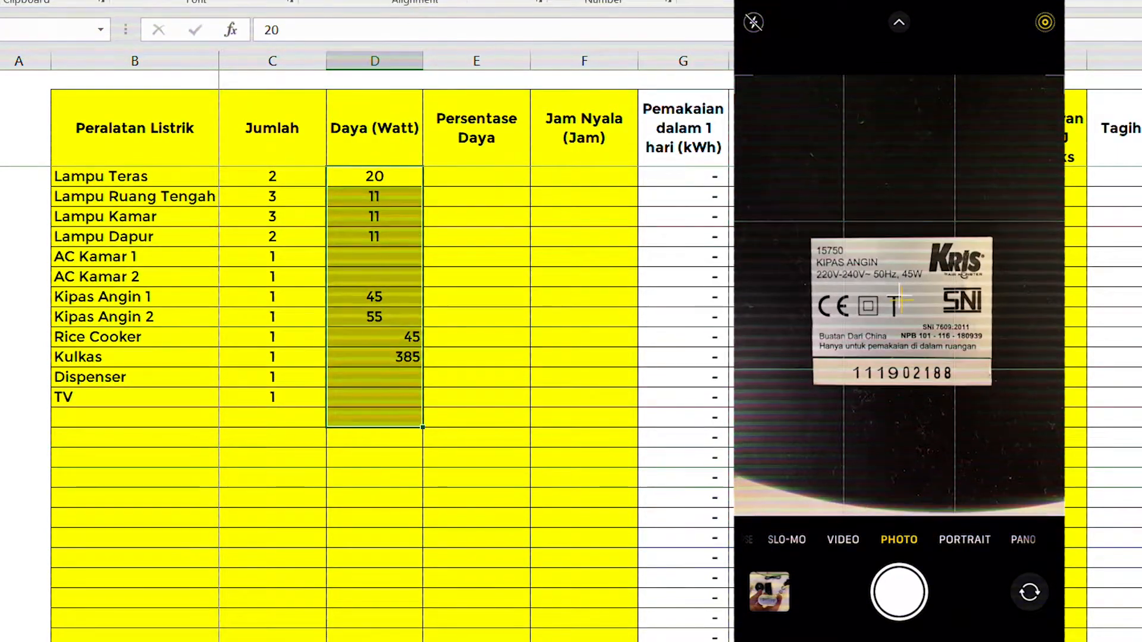
{"action": "left_click", "coordinate": [335, 1]}
Move the 385 watt Daya value from Kulkas to Dispenser, clearing the Kulkas cell
{"action": "left_click", "coordinate": [380, 379]}
{"action": "left_click", "coordinate": [381, 359]}
{"action": "key", "text": "ctrl+c"}
{"action": "left_click", "coordinate": [382, 379]}
{"action": "key", "text": "ctrl+v"}
{"action": "left_click", "coordinate": [382, 357]}
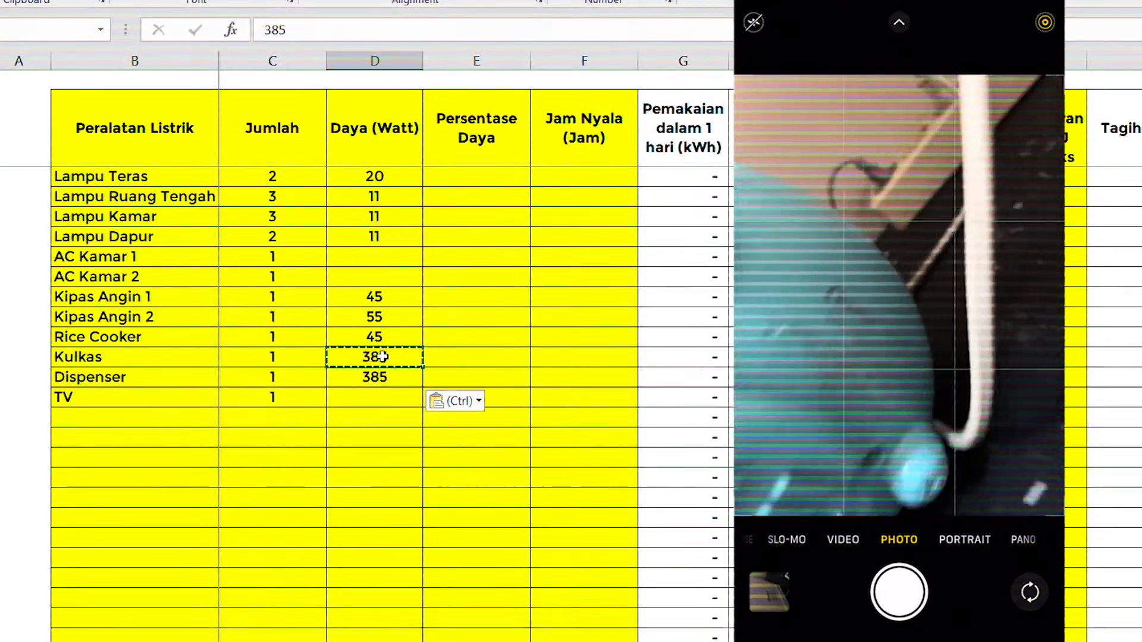
{"action": "key", "text": "Delete"}
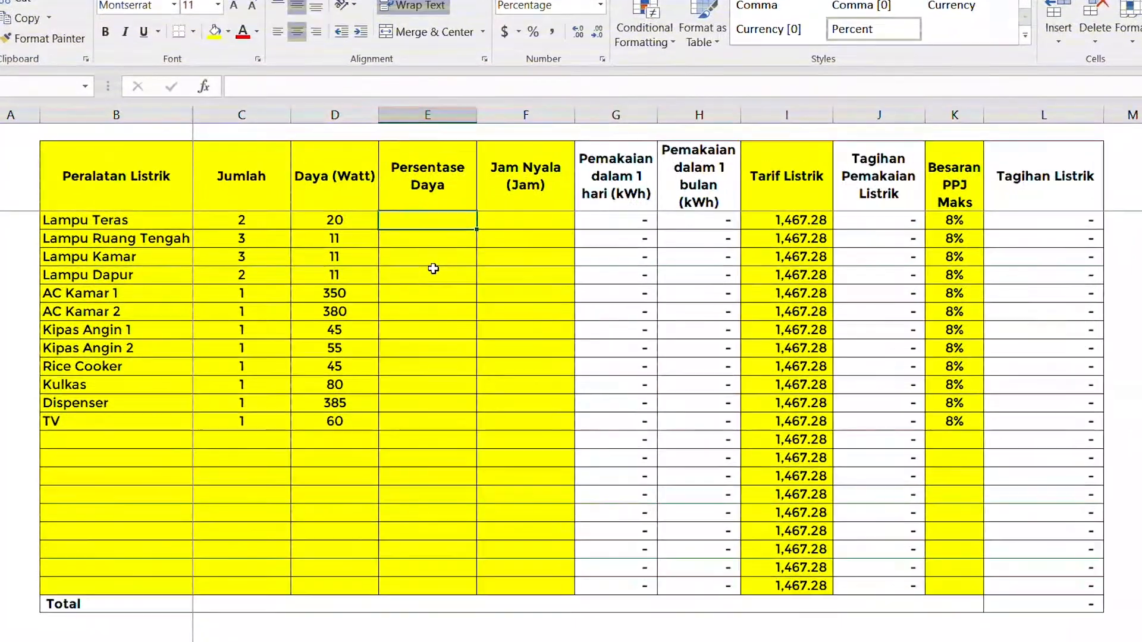
Set Persentase Daya to 100% for Lampu Teras and copy it to the other three lamp rows
{"action": "type", "text": "100"}
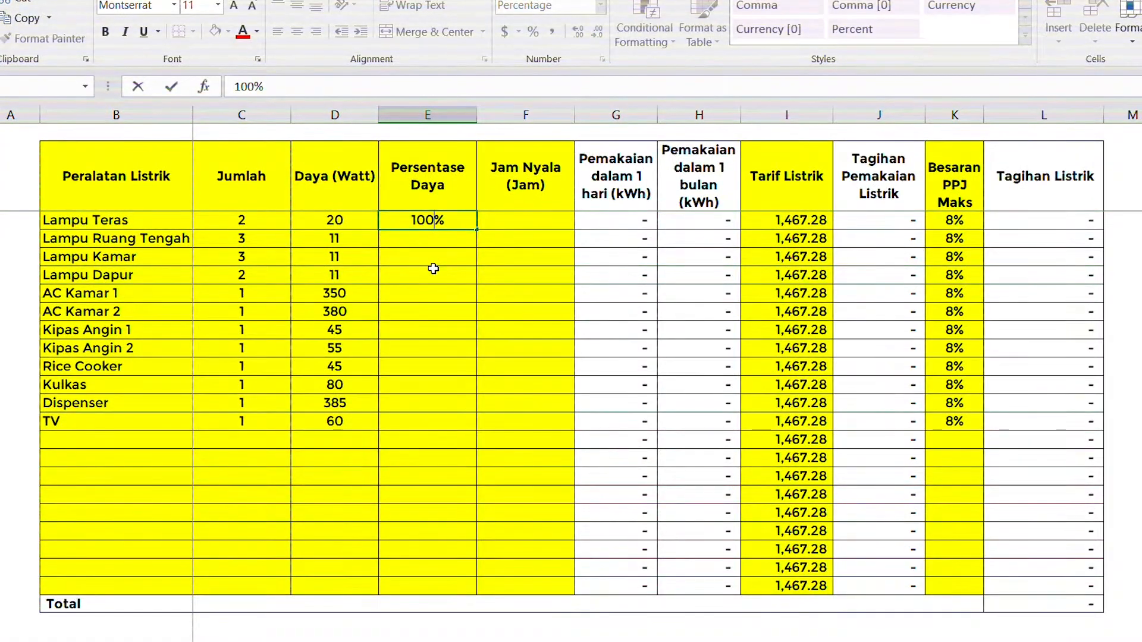
{"action": "key", "text": "Return"}
{"action": "key", "text": "Up"}
{"action": "key", "text": "ctrl+c"}
{"action": "key", "text": "Down"}
{"action": "key", "text": "shift+Down"}
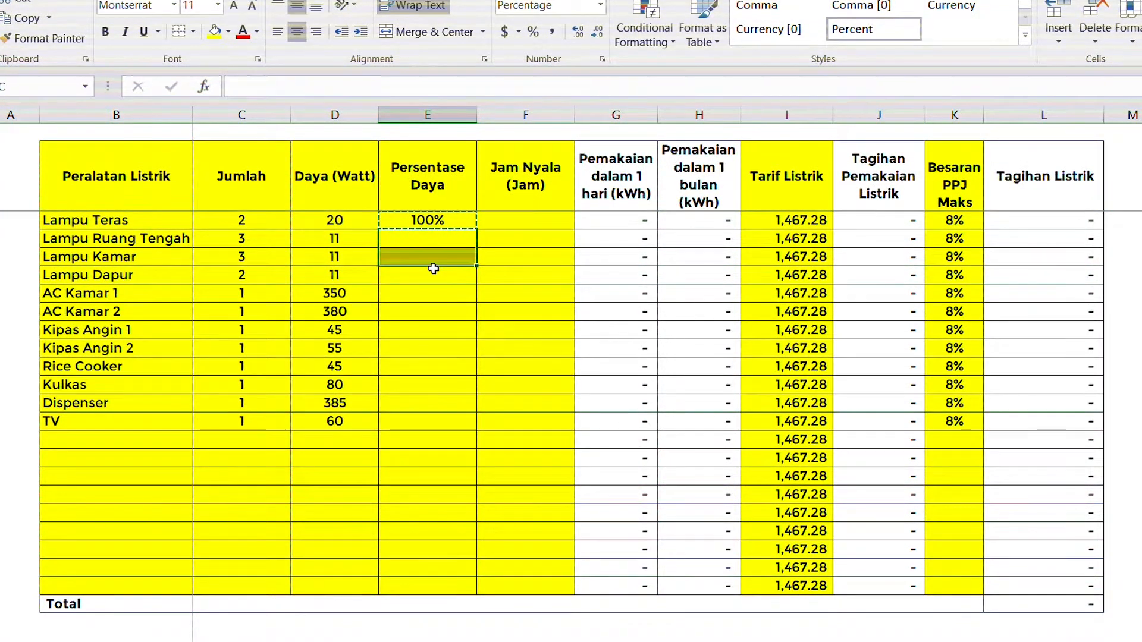
{"action": "key", "text": "shift+Down"}
{"action": "key", "text": "ctrl+v"}
{"action": "key", "text": "Escape"}
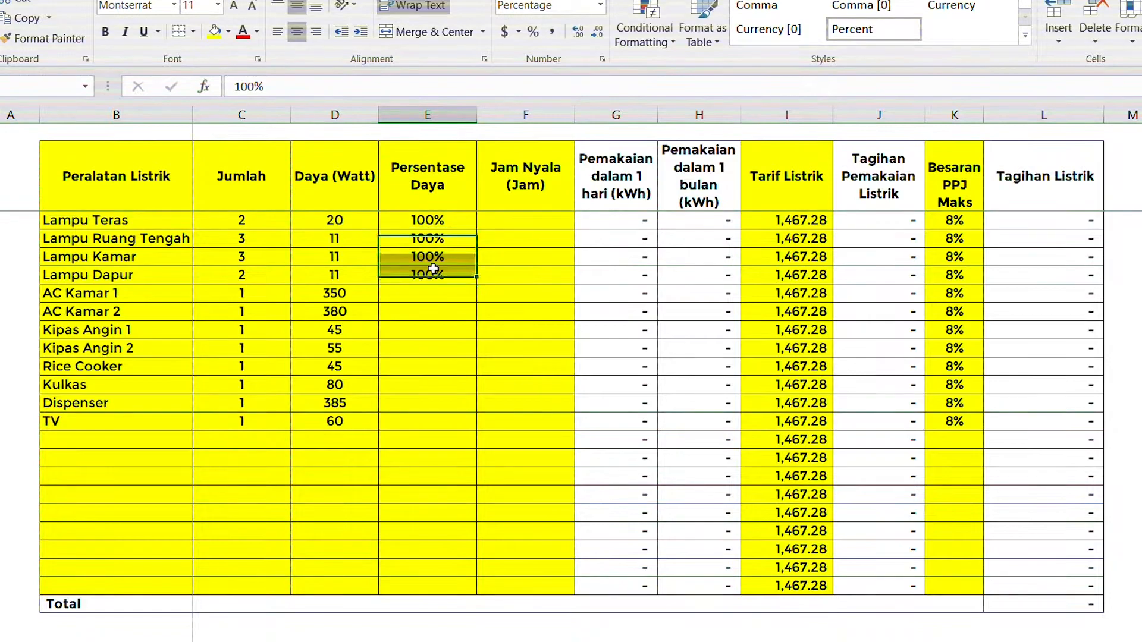
Set Persentase Daya to 80% for AC Kamar 1 and AC Kamar 2
{"action": "key", "text": "Down"}
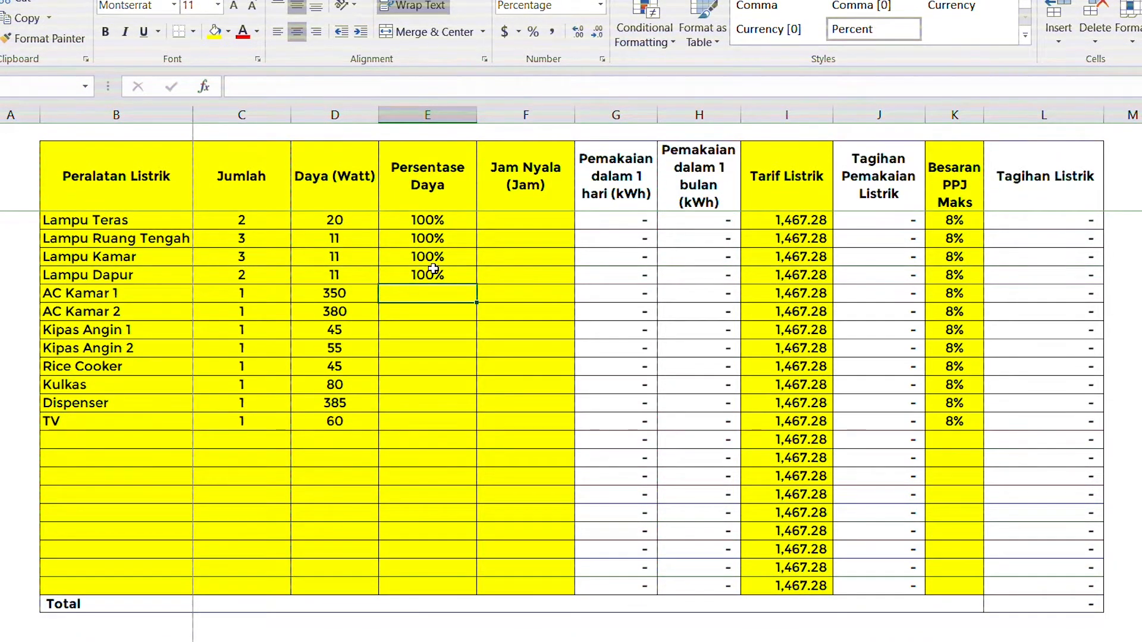
{"action": "type", "text": "80"}
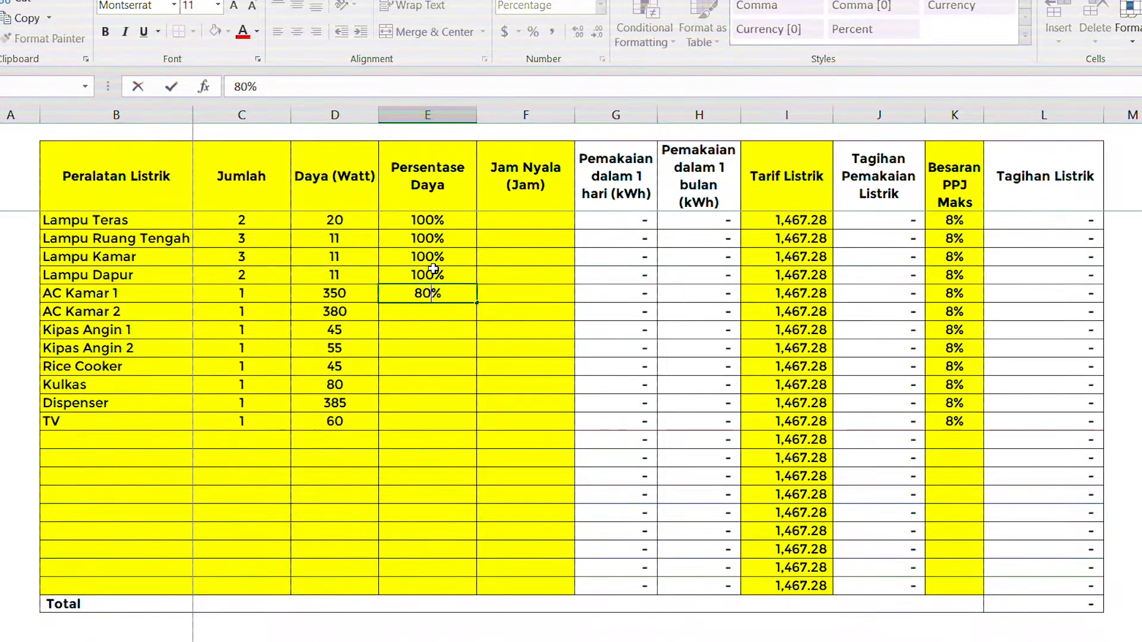
{"action": "key", "text": "Return"}
{"action": "type", "text": "80"}
{"action": "key", "text": "Return"}
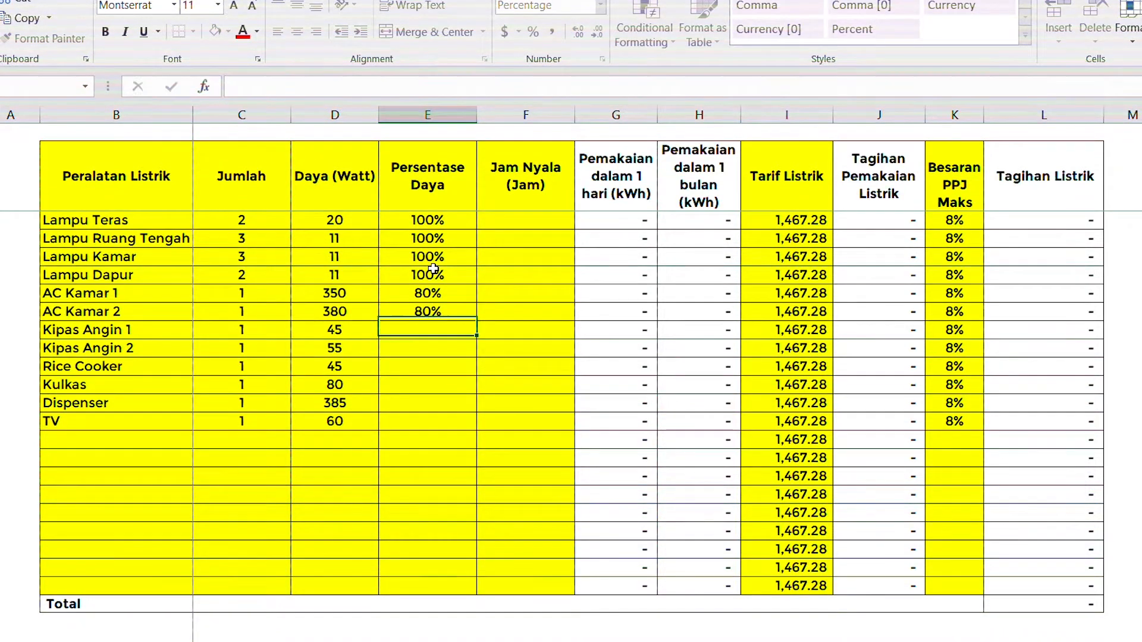
Set Persentase Daya to 100% for Kipas Angin 1 and copy it to Kipas Angin 2
{"action": "type", "text": "100"}
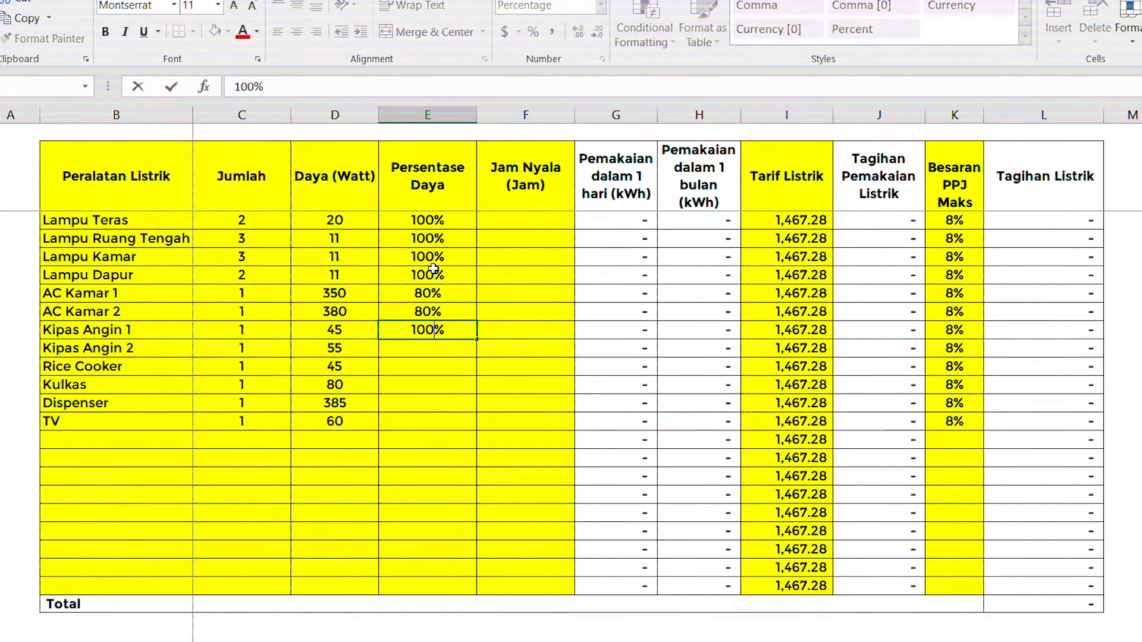
{"action": "key", "text": "ctrl+Return"}
{"action": "key", "text": "ctrl+c"}
{"action": "key", "text": "Down"}
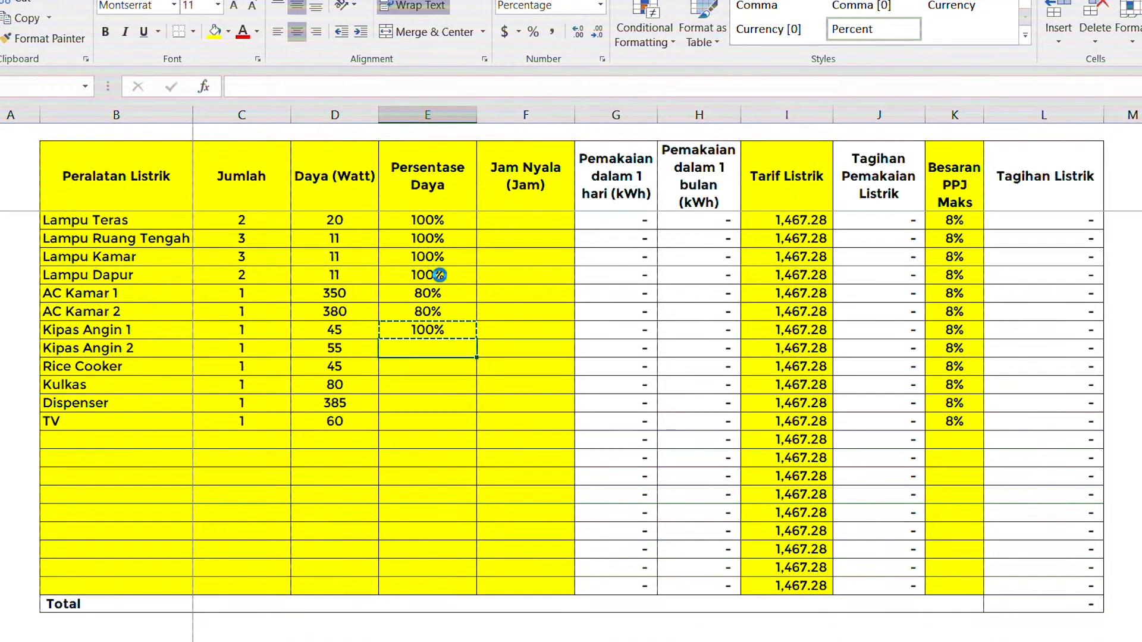
{"action": "key", "text": "ctrl+v"}
{"action": "key", "text": "Down"}
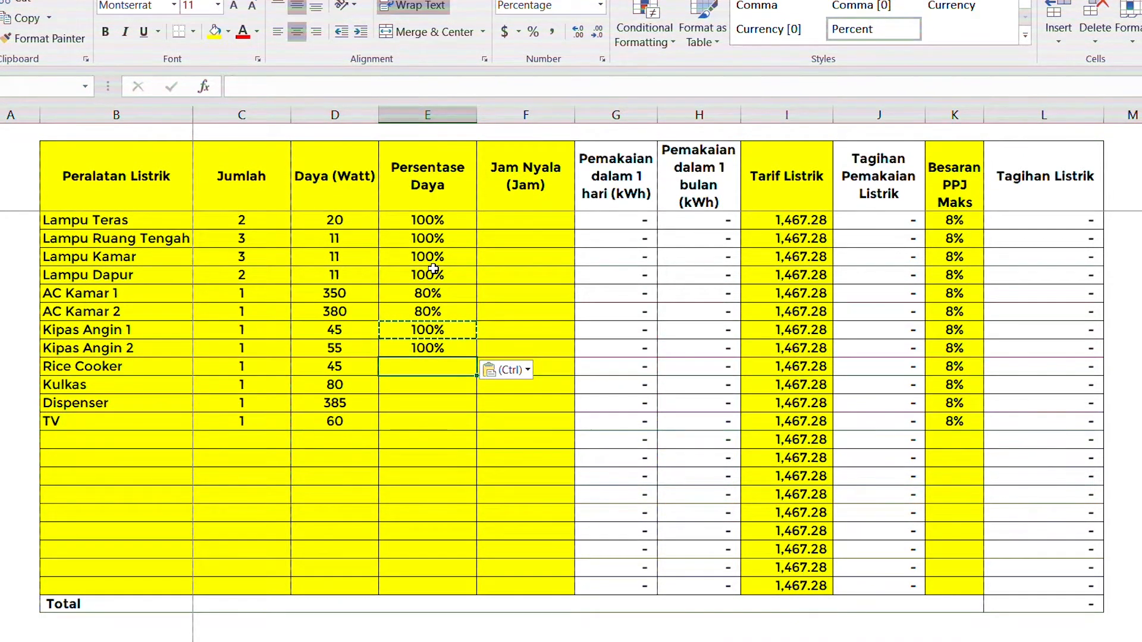
Set Persentase Daya to 15% for Rice Cooker, 80% for Kulkas, 15% for Dispenser and 100% for TV
{"action": "type", "text": "15"}
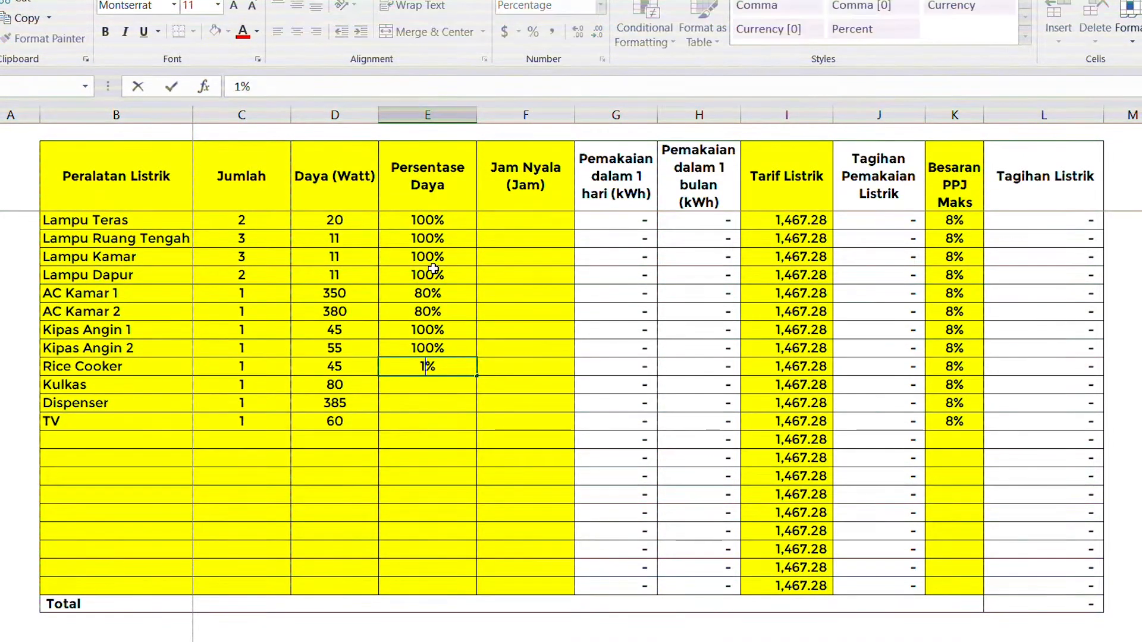
{"action": "key", "text": "Return"}
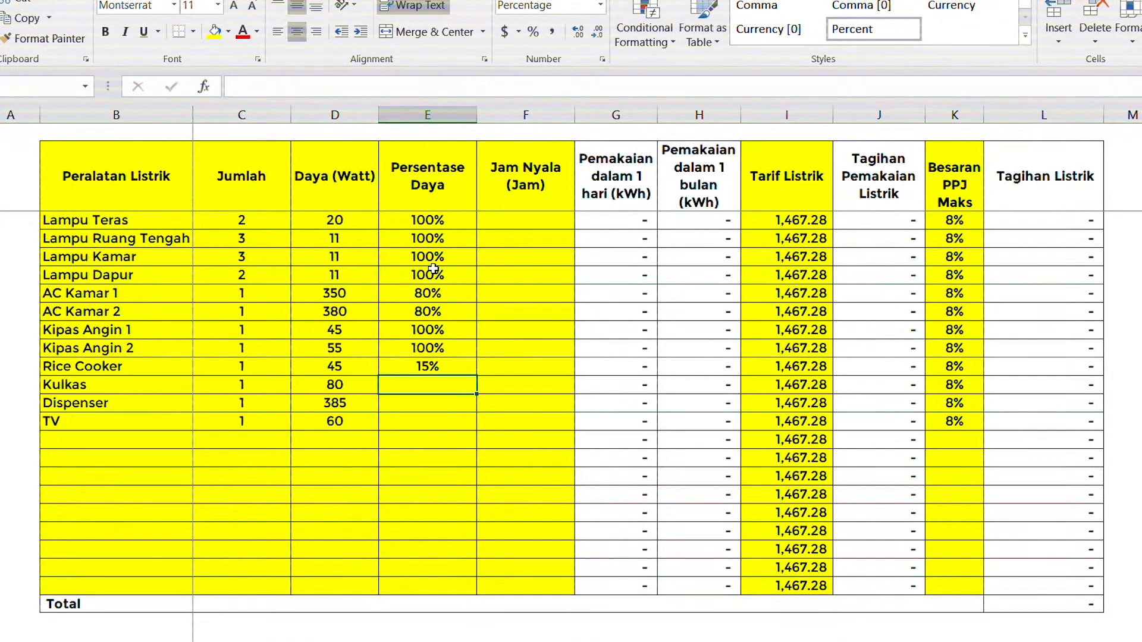
{"action": "type", "text": "80"}
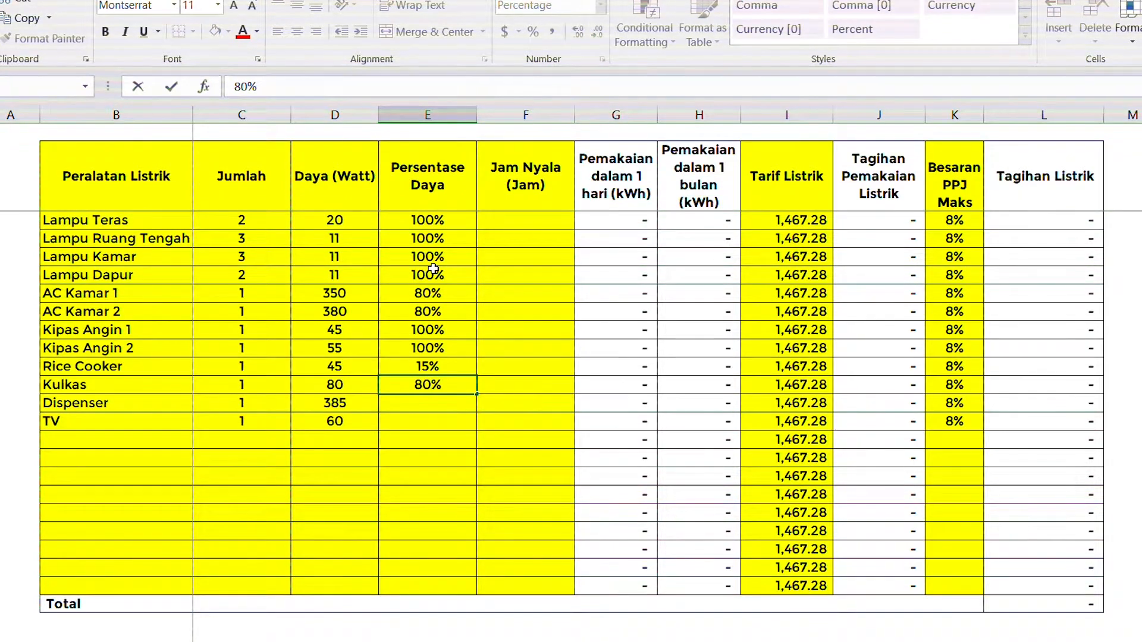
{"action": "key", "text": "Return"}
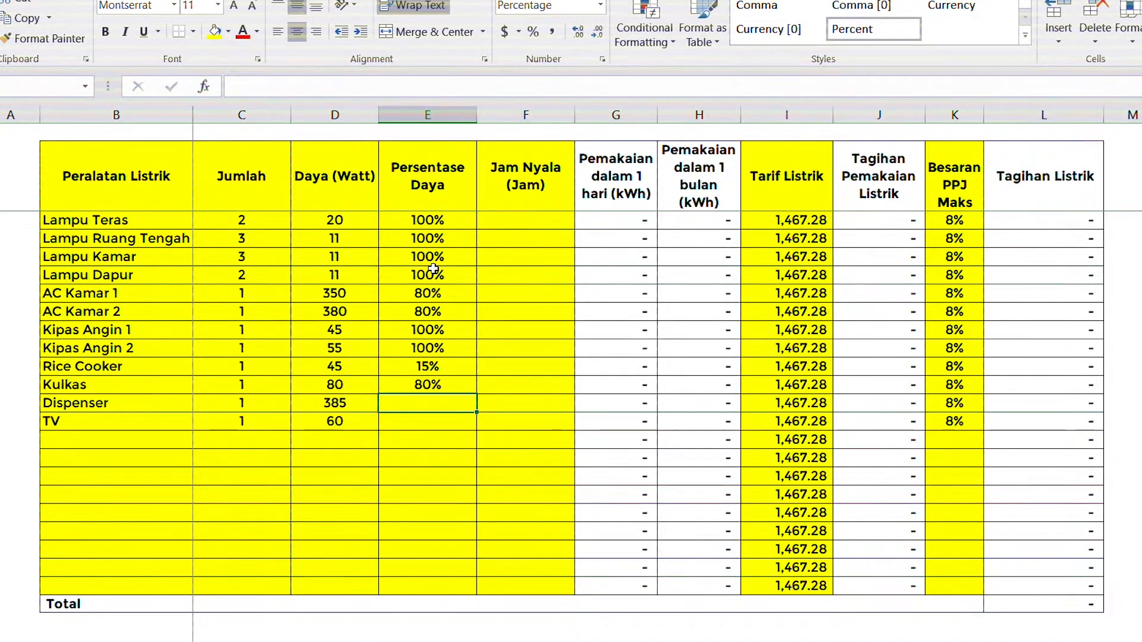
{"action": "type", "text": "1"}
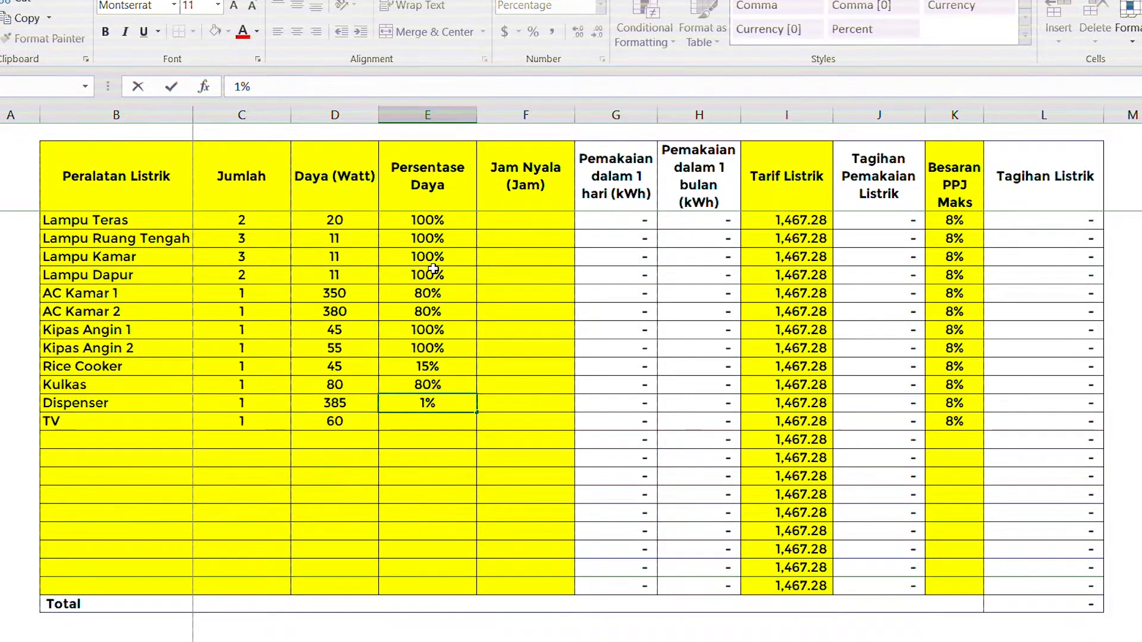
{"action": "type", "text": "5"}
{"action": "key", "text": "Return"}
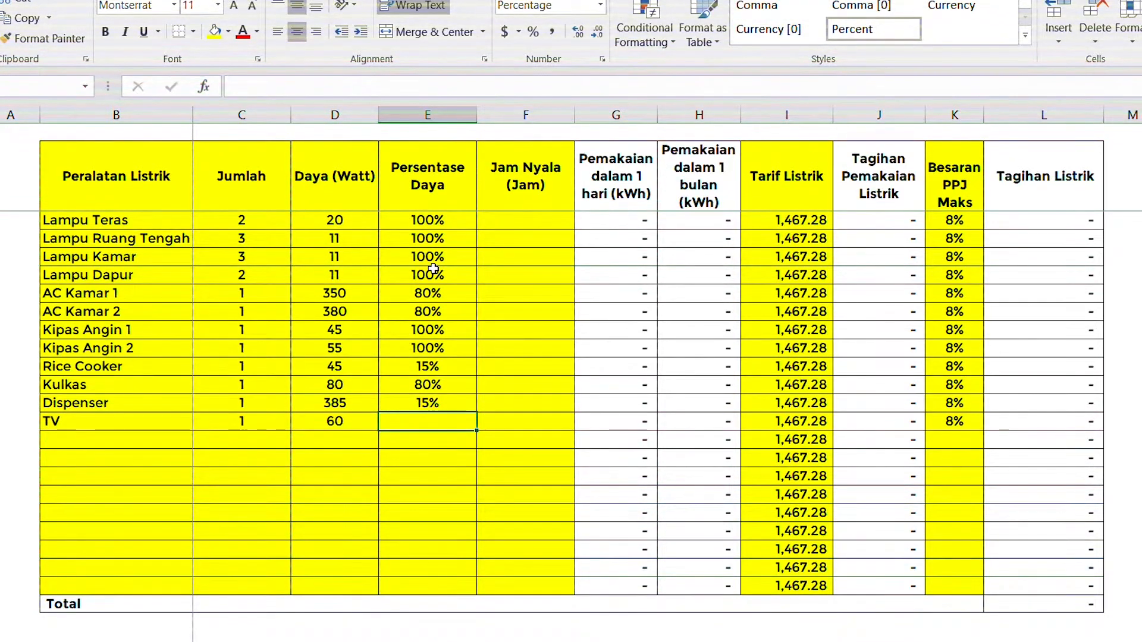
{"action": "type", "text": "100"}
{"action": "key", "text": "Return"}
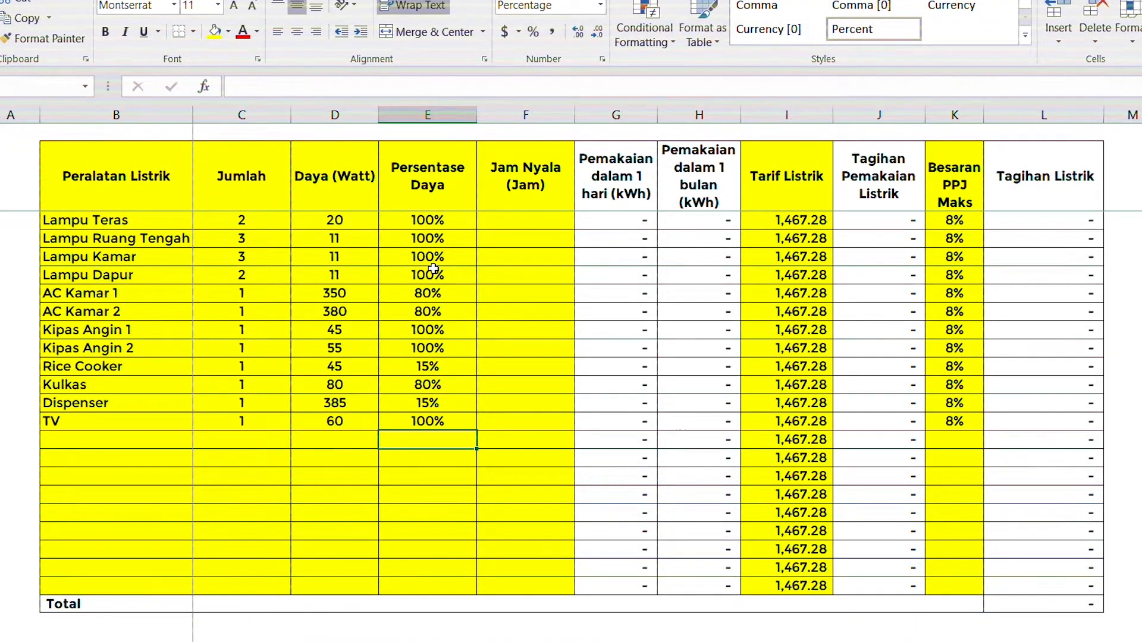
Set Jam Nyala to 13 for Lampu Teras, Lampu Ruang Tengah and Lampu Kamar, and to 5 for Lampu Dapur
{"action": "left_click", "coordinate": [530, 228]}
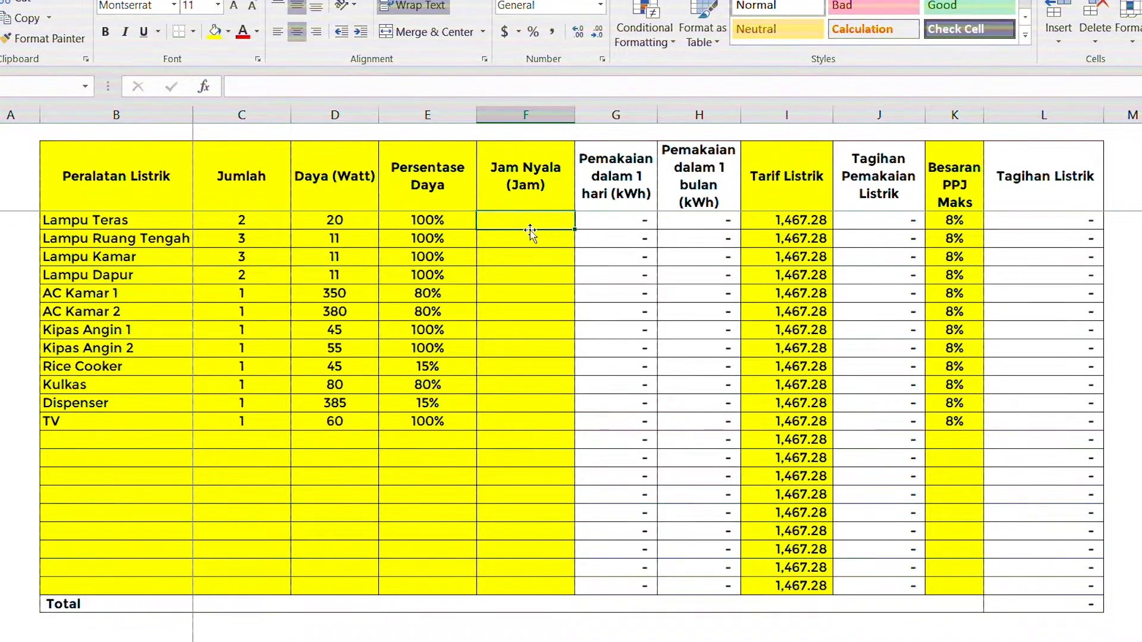
{"action": "type", "text": "12"}
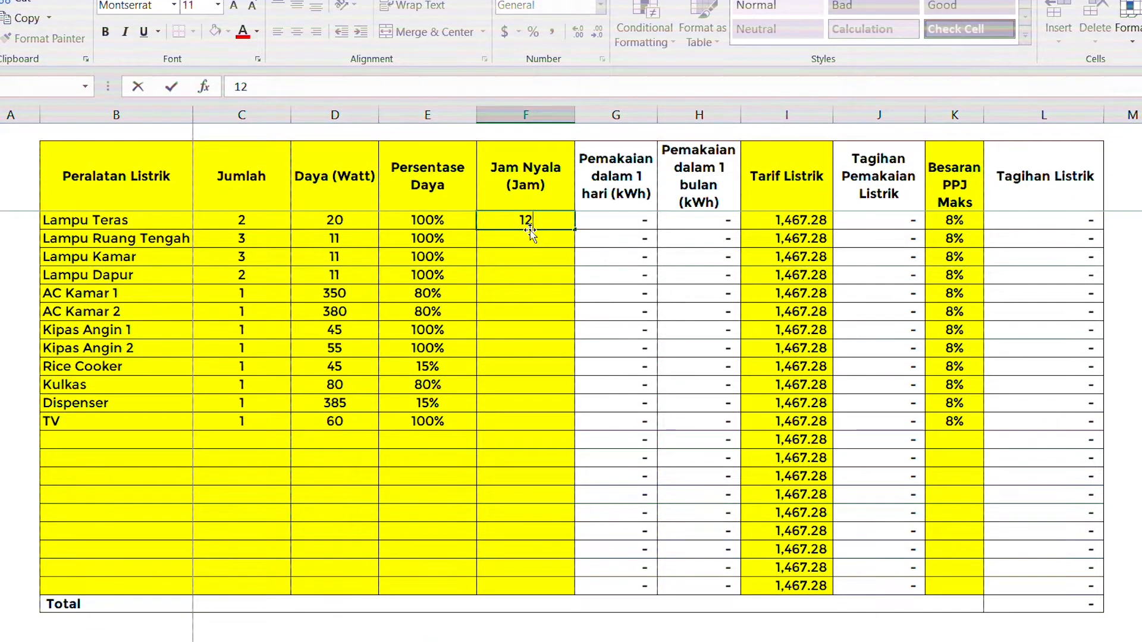
{"action": "key", "text": "BackSpace"}
{"action": "type", "text": "3"}
{"action": "key", "text": "Return"}
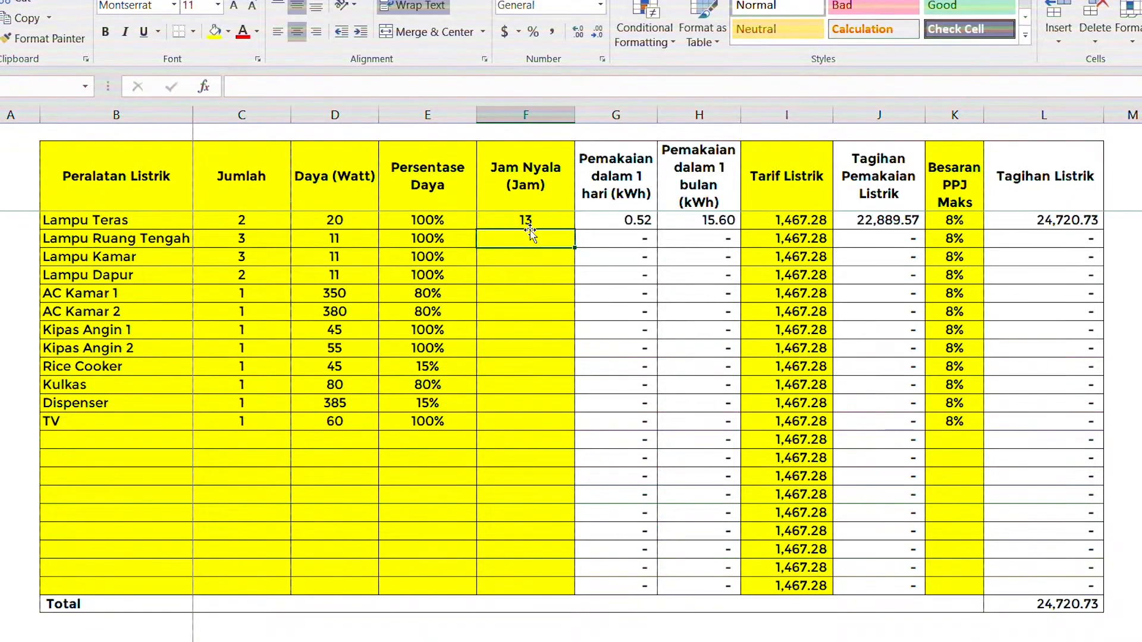
{"action": "type", "text": "13"}
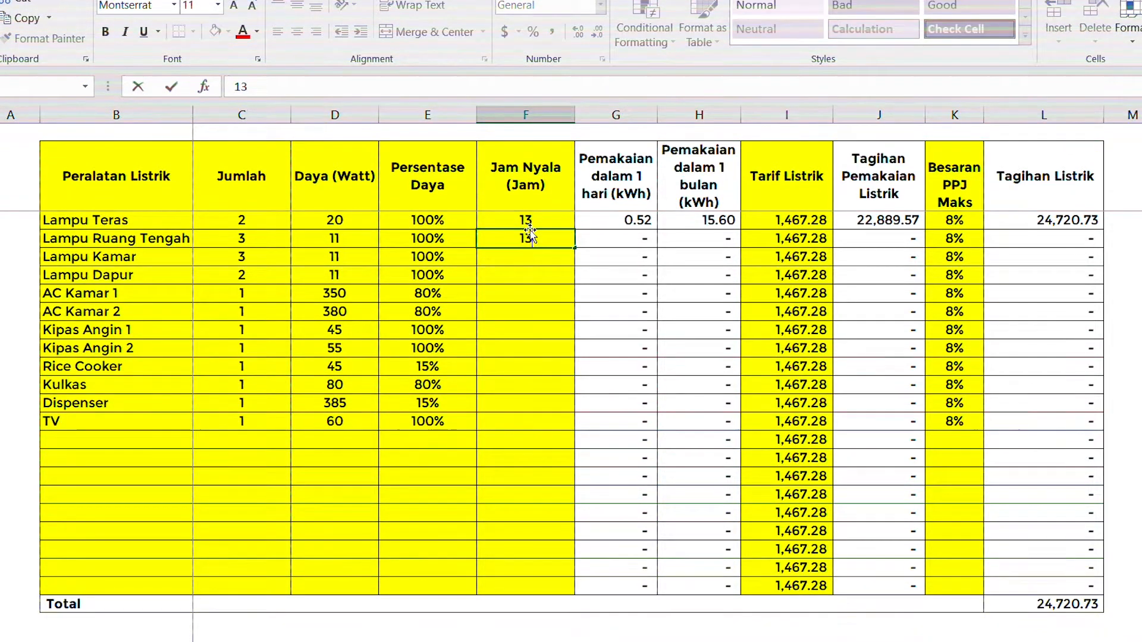
{"action": "key", "text": "Return"}
{"action": "type", "text": "1"}
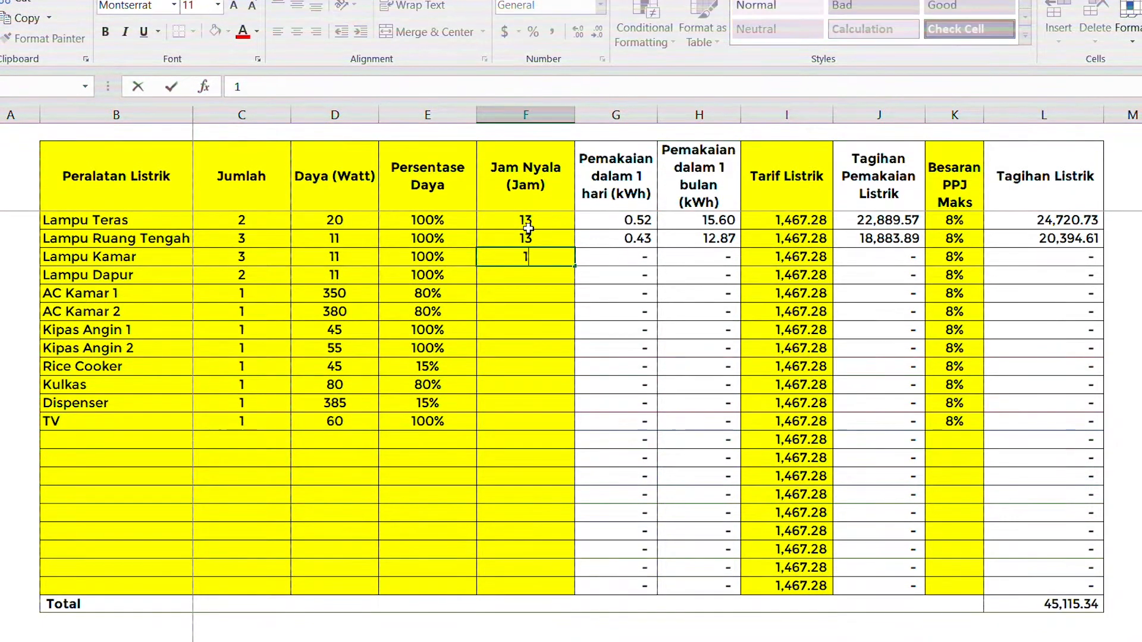
{"action": "type", "text": "3"}
{"action": "key", "text": "Return"}
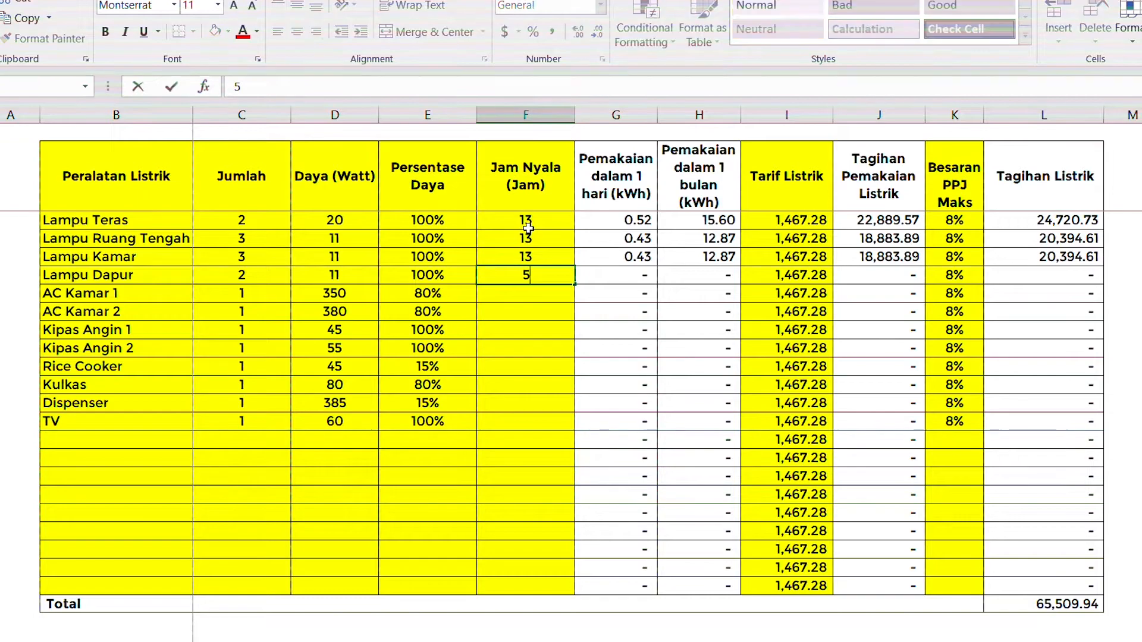
{"action": "key", "text": "Return"}
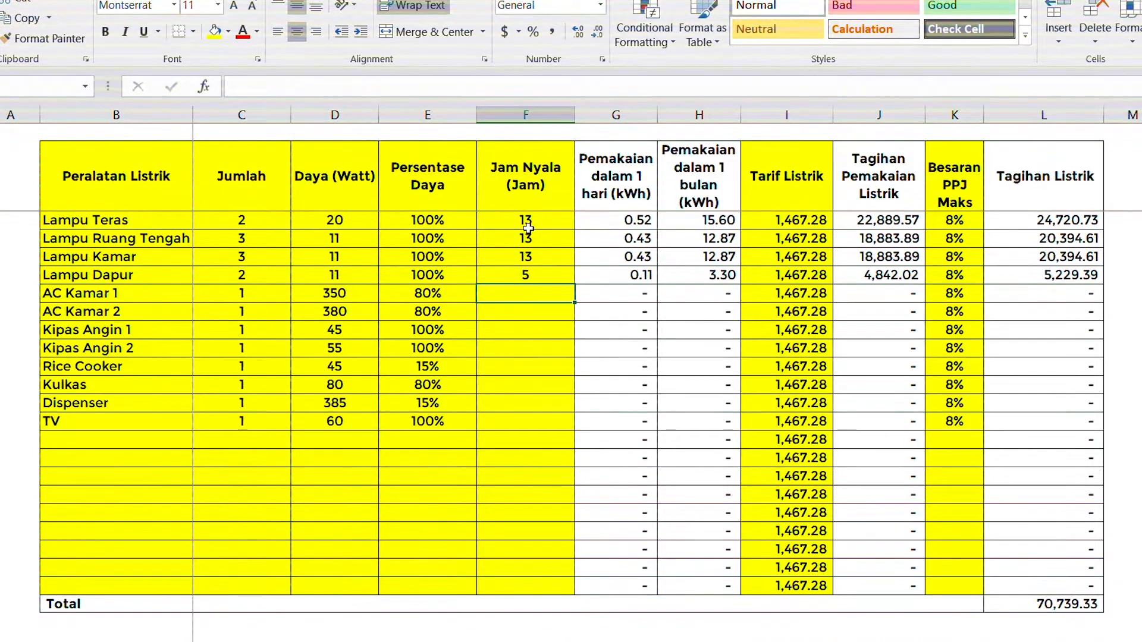
Set Jam Nyala to 16 for AC Kamar 1, 6 for AC Kamar 2, 4 for Kipas Angin 1 and 2 for Kipas Angin 2
{"action": "type", "text": "16"}
{"action": "key", "text": "Return"}
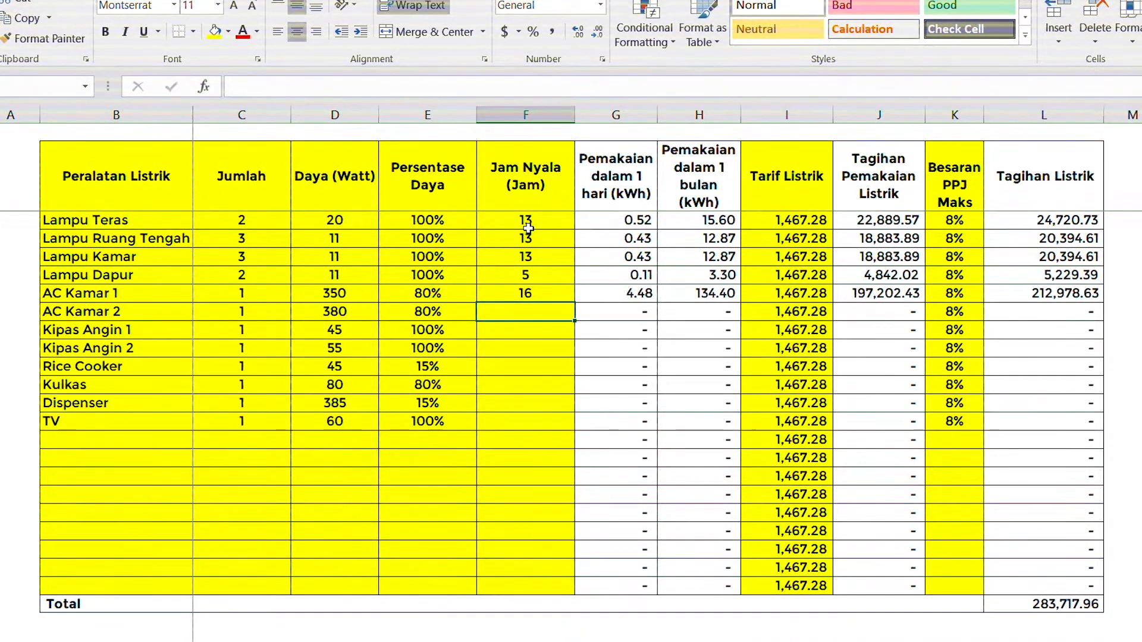
{"action": "key", "text": "Return"}
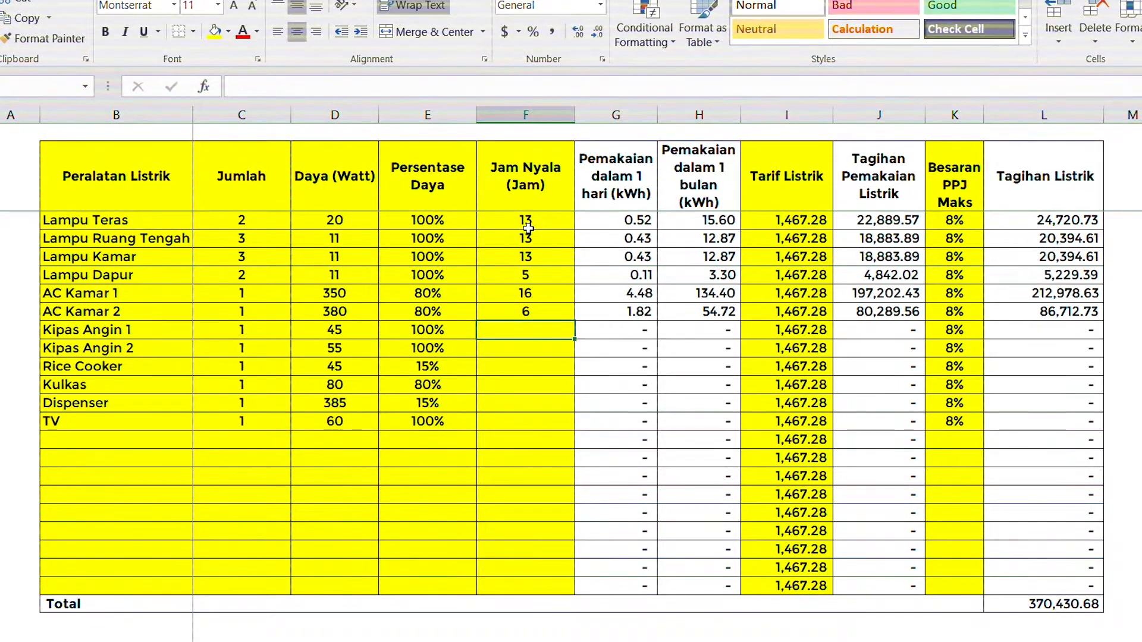
{"action": "type", "text": "4"}
{"action": "key", "text": "Return"}
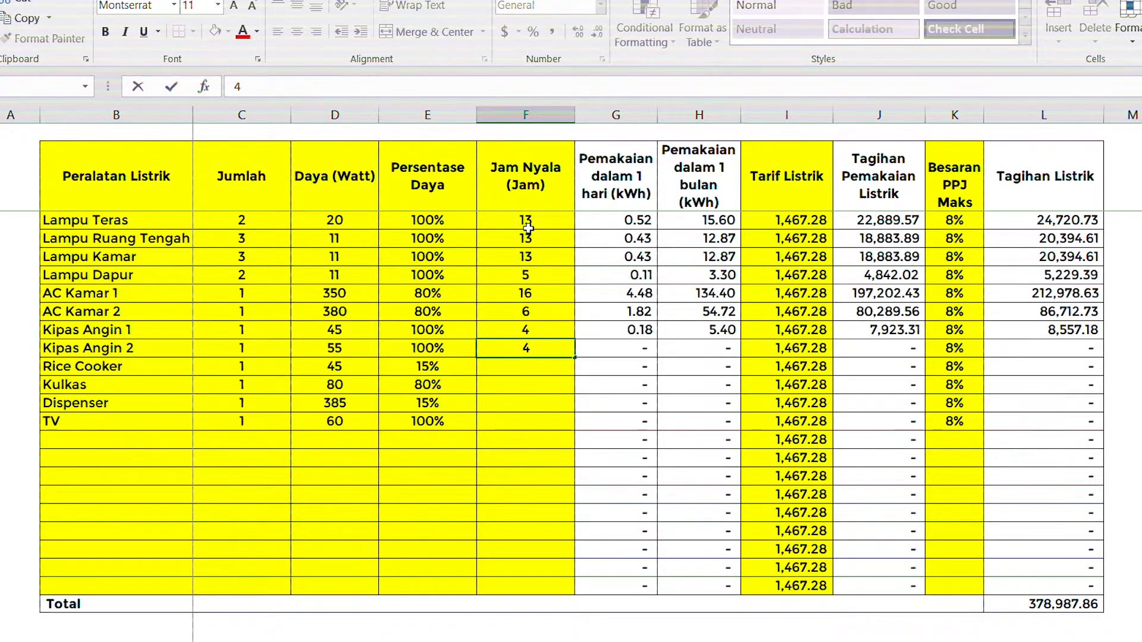
{"action": "key", "text": "BackSpace"}
{"action": "type", "text": "2"}
{"action": "key", "text": "Return"}
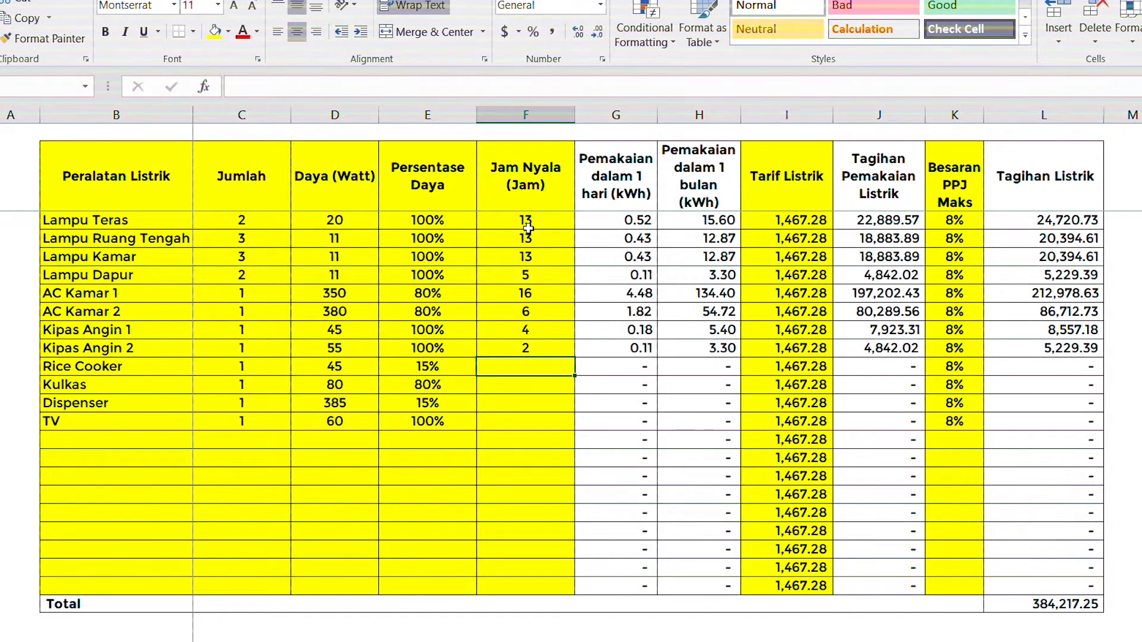
Set Jam Nyala to 24 for Rice Cooker, Kulkas and Dispenser, and to 6 for TV
{"action": "key", "text": "Return"}
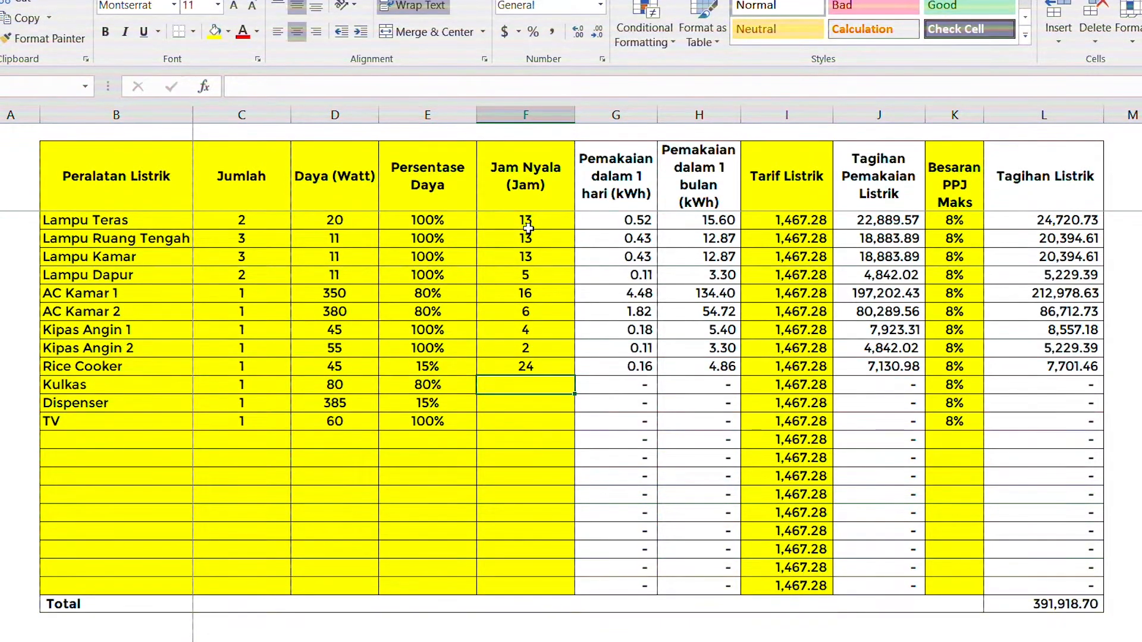
{"action": "type", "text": "24"}
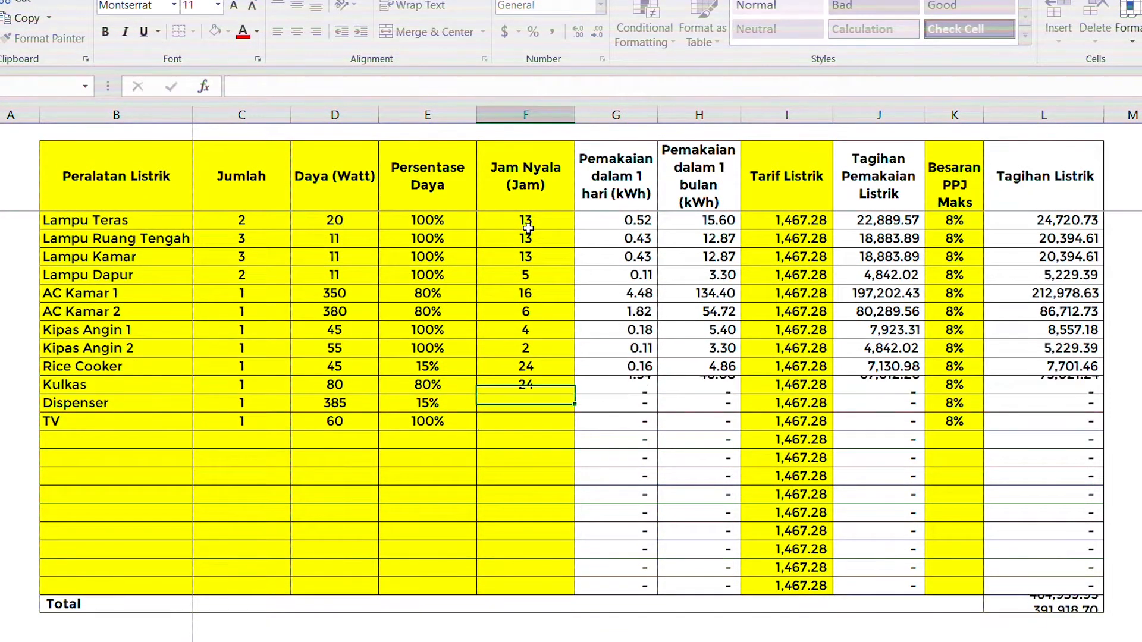
{"action": "key", "text": "Return"}
{"action": "type", "text": "24"}
{"action": "key", "text": "Return"}
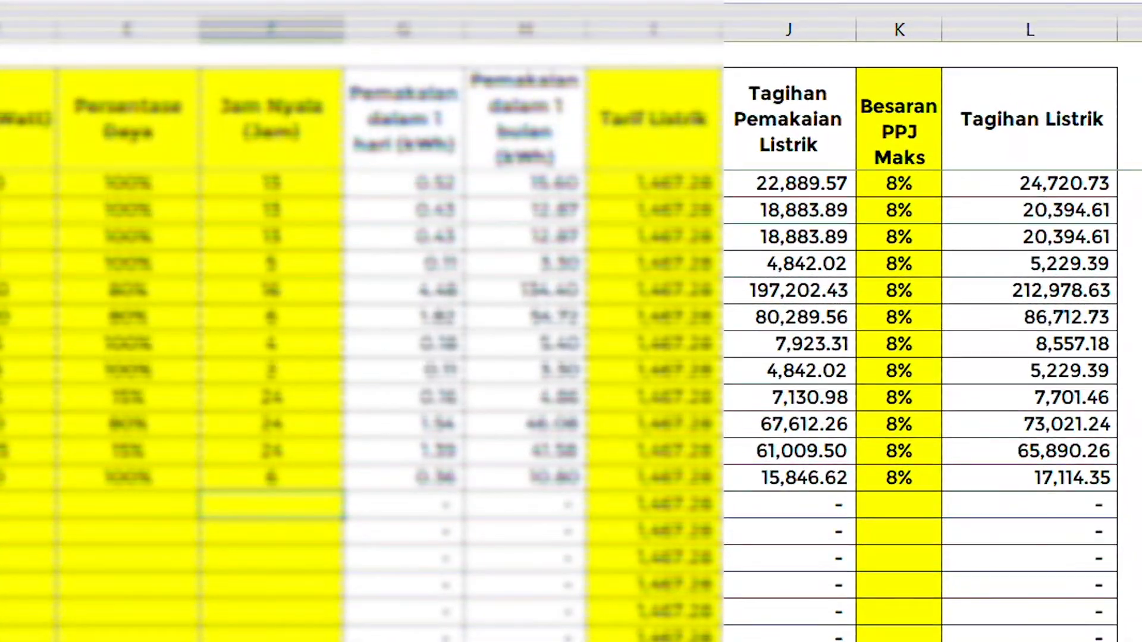
Format the total Tagihan Listrik cell in bold at font size 16 with a light green fill
{"action": "left_click", "coordinate": [1035, 637]}
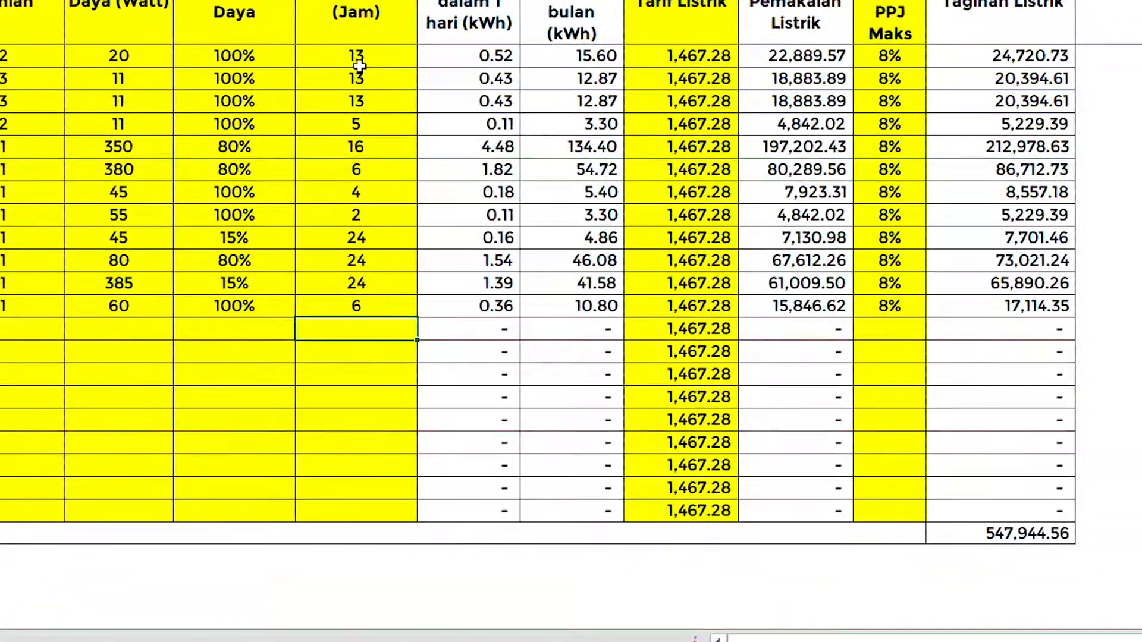
{"action": "key", "text": "ctrl+b"}
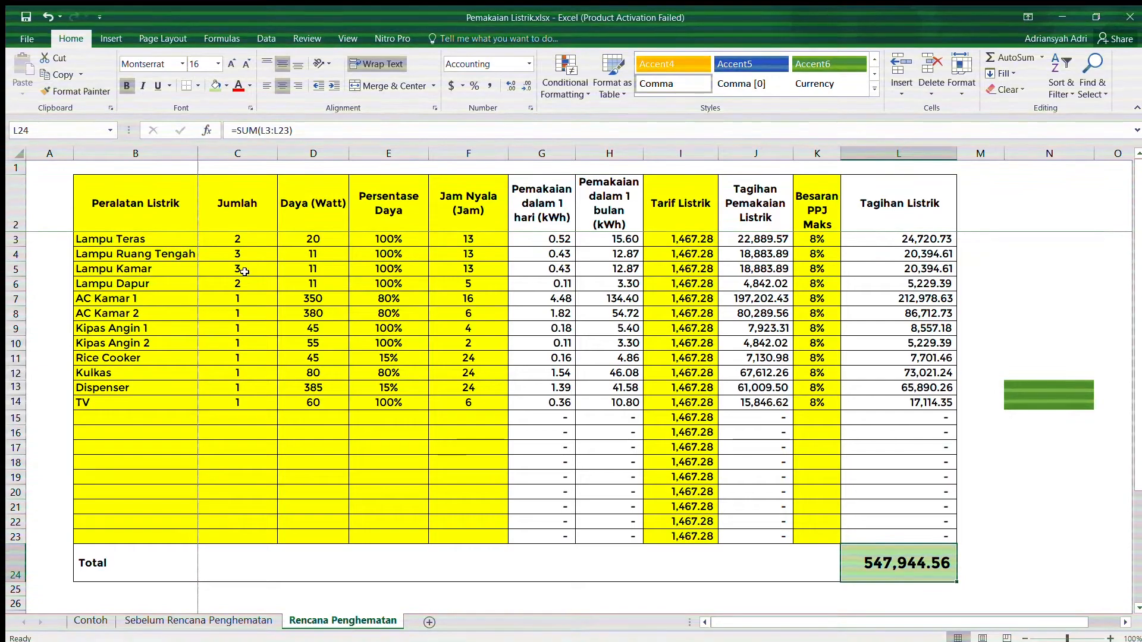
{"action": "left_click", "coordinate": [267, 257]}
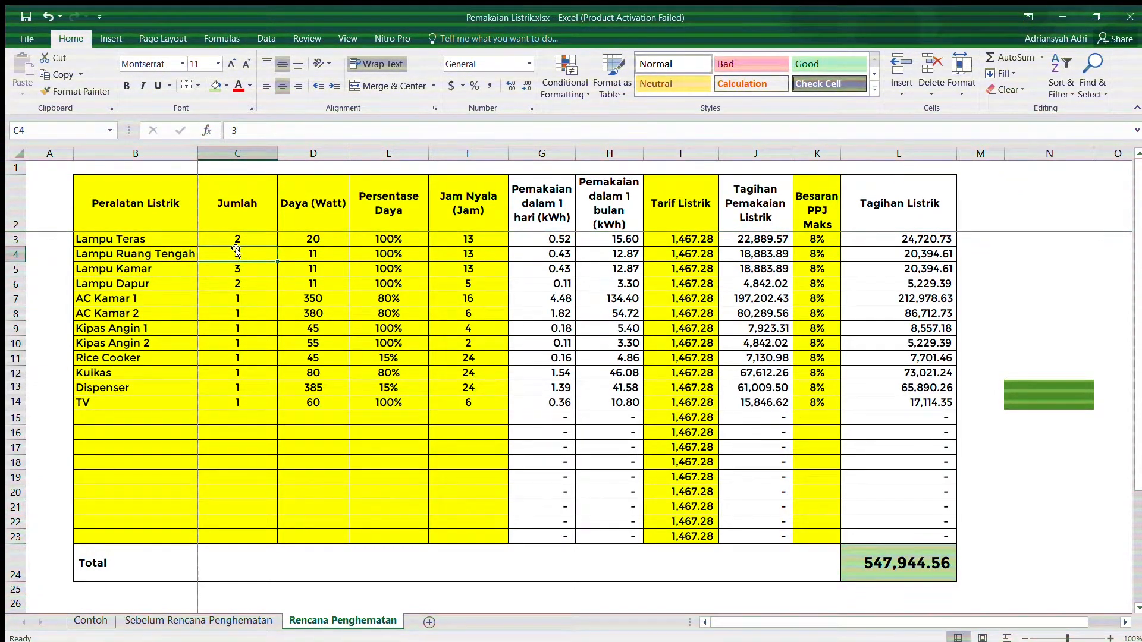
{"action": "left_click_drag", "start_coordinate": [244, 239], "coordinate": [288, 243]}
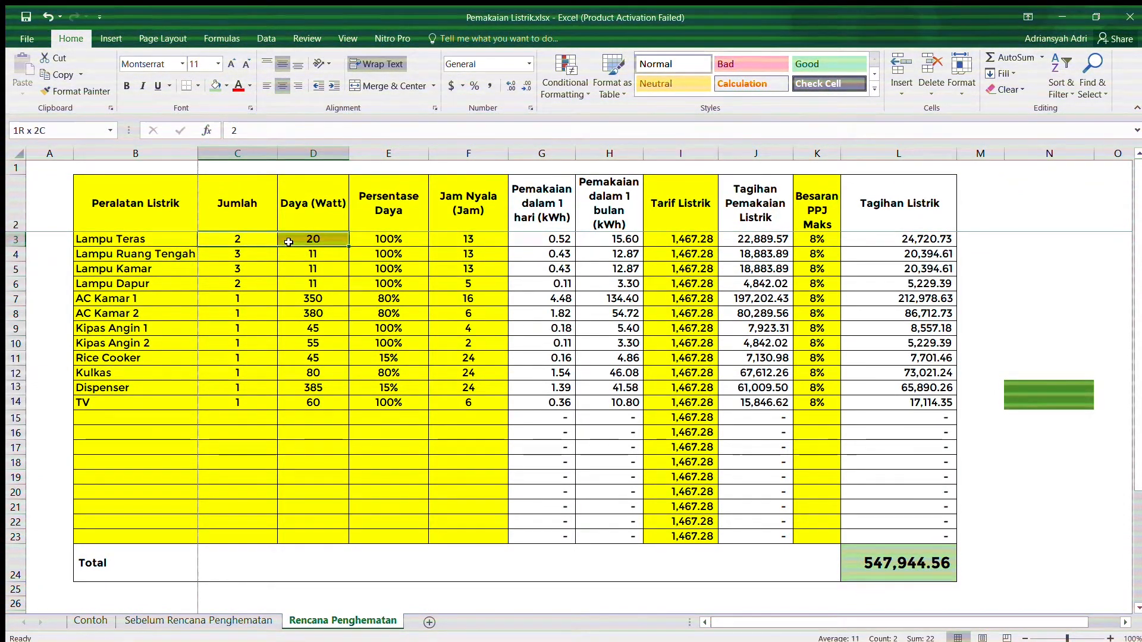
{"action": "left_click", "coordinate": [306, 298]}
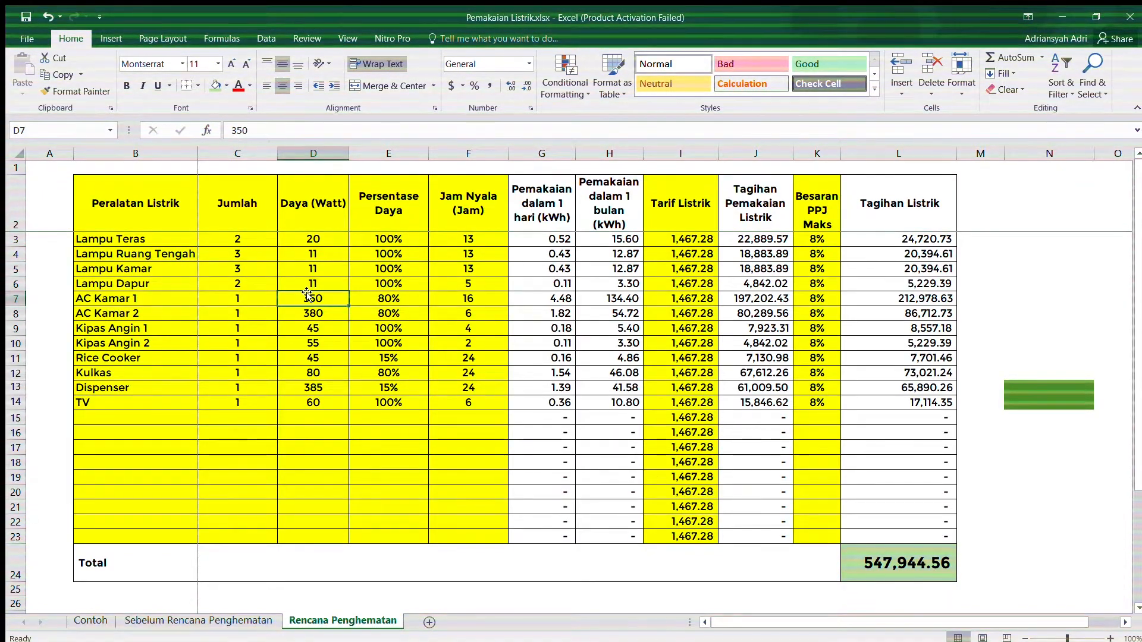
Set Jam Nyala to 5 for Lampu Ruang Tengah and Lampu Kamar in the Rencana Penghematan sheet
{"action": "key", "text": "Up"}
{"action": "key", "text": "Up"}
{"action": "key", "text": "Up"}
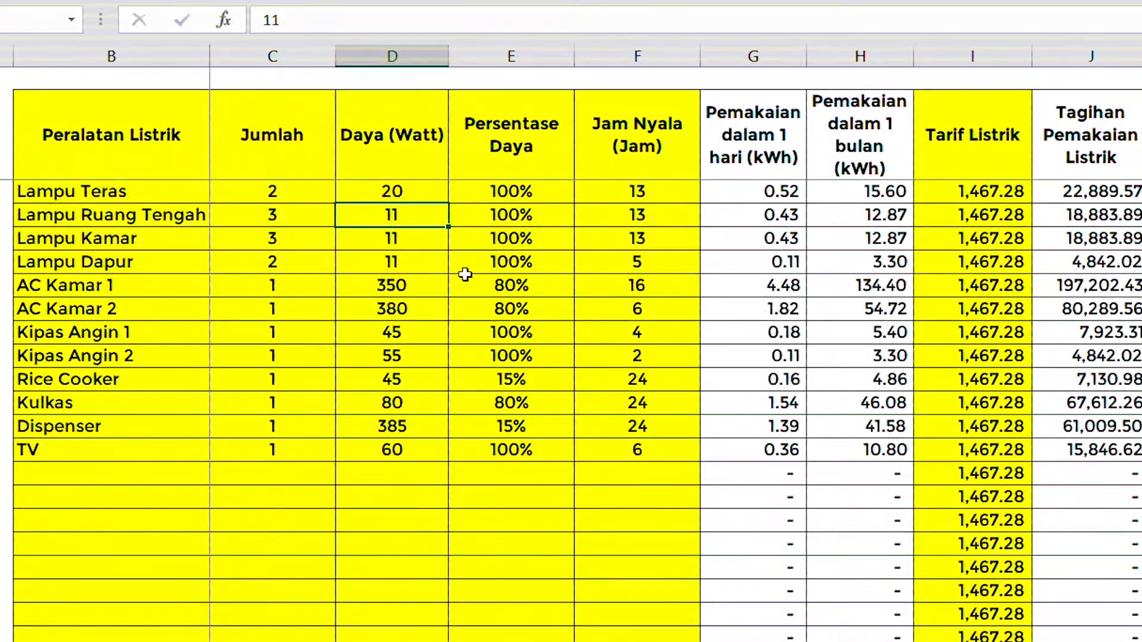
{"action": "key", "text": "Right"}
{"action": "key", "text": "Right"}
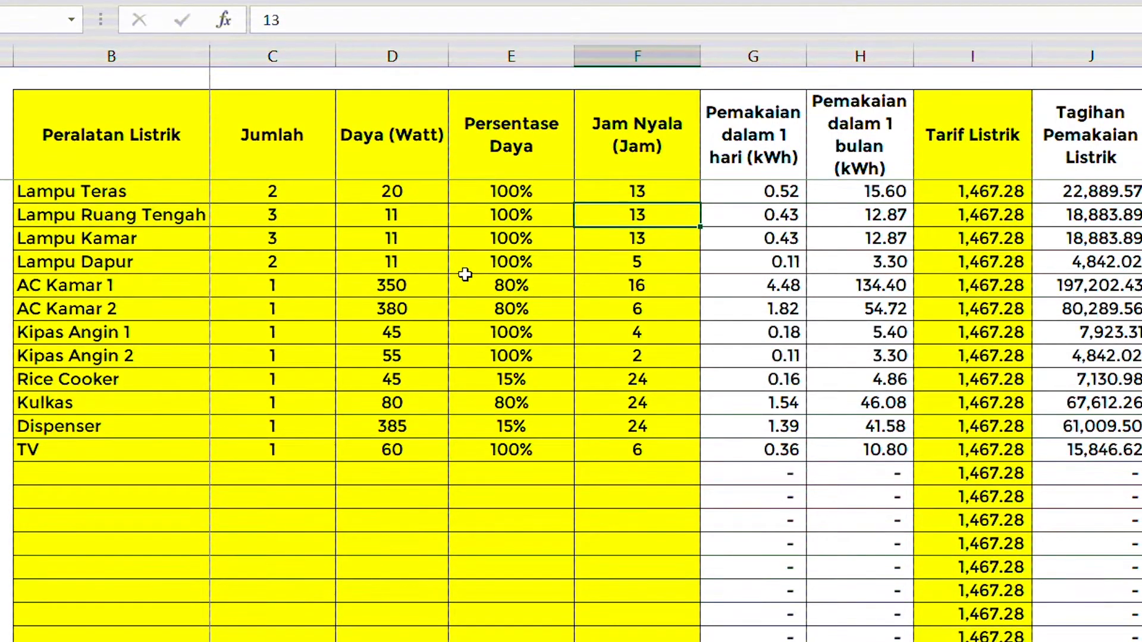
{"action": "type", "text": "5"}
{"action": "key", "text": "Return"}
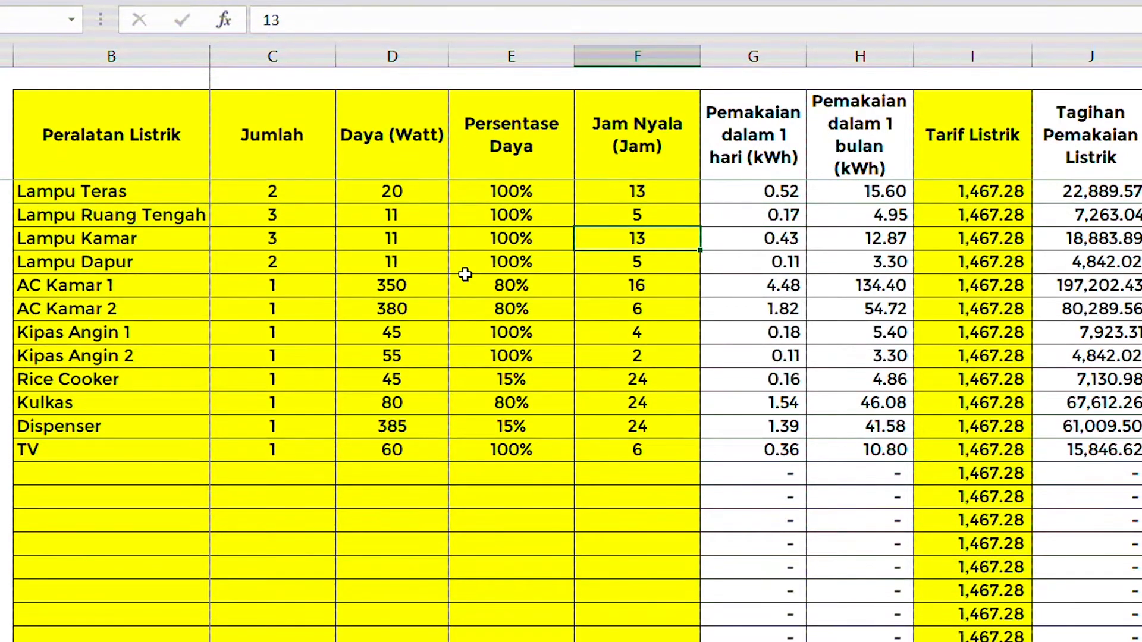
{"action": "key", "text": "Return"}
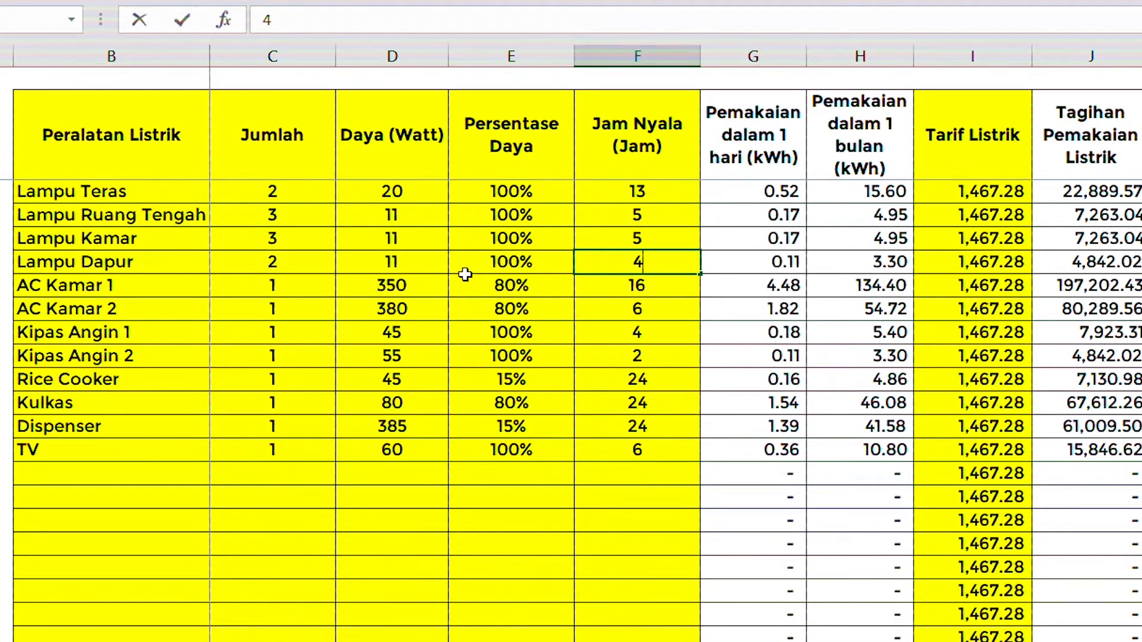
Set Jam Nyala to 4 for Lampu Dapur and 14 for AC Kamar 1
{"action": "key", "text": "Return"}
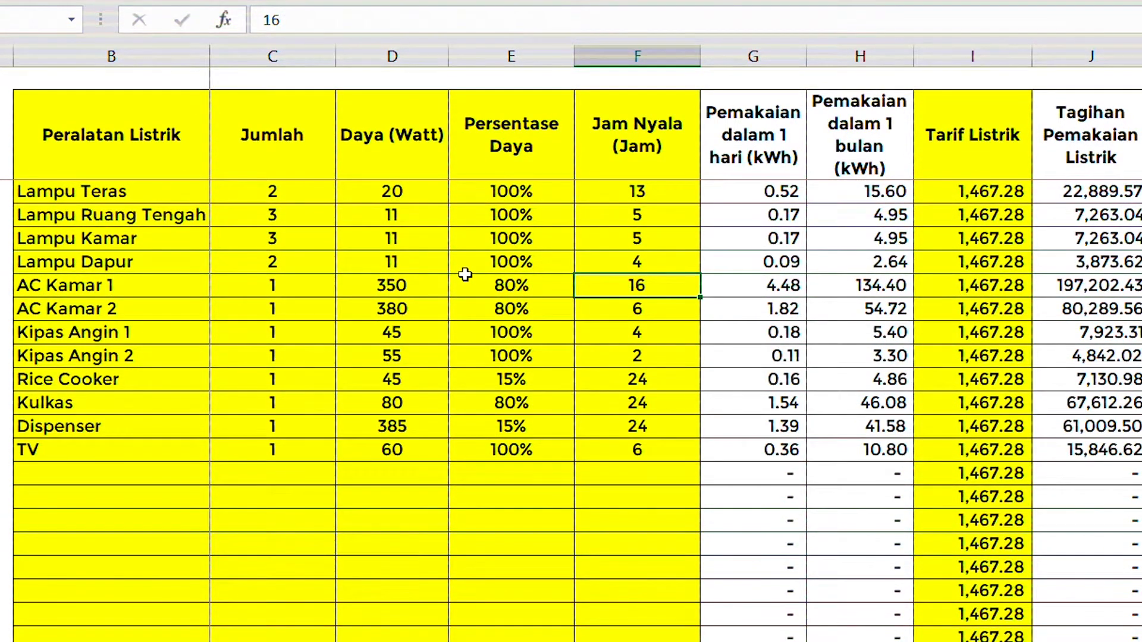
{"action": "type", "text": "14"}
{"action": "key", "text": "Return"}
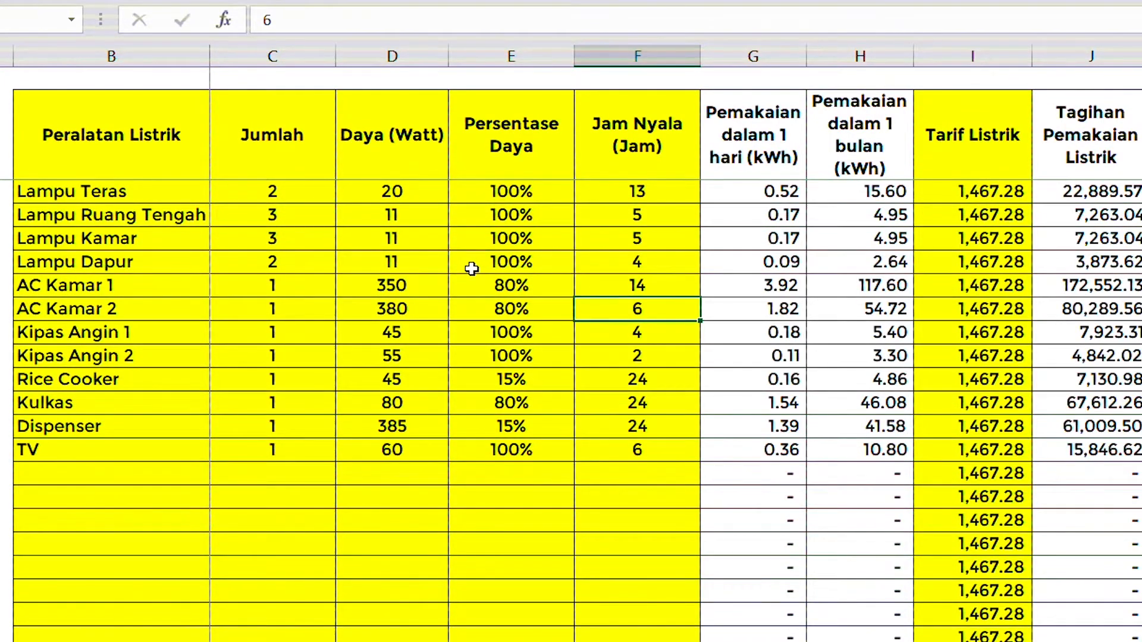
Set Jam Nyala to 4 for AC Kamar 2 and 12 for Dispenser, and select the total Tagihan Listrik cell
{"action": "type", "text": "4"}
{"action": "key", "text": "Return"}
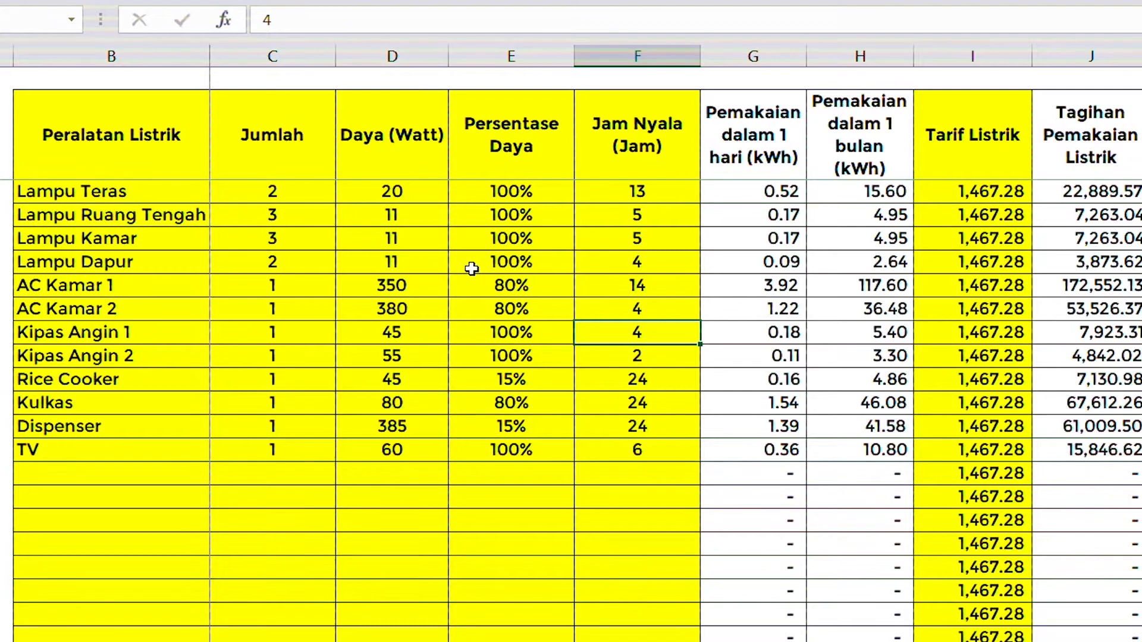
{"action": "left_click", "coordinate": [647, 427]}
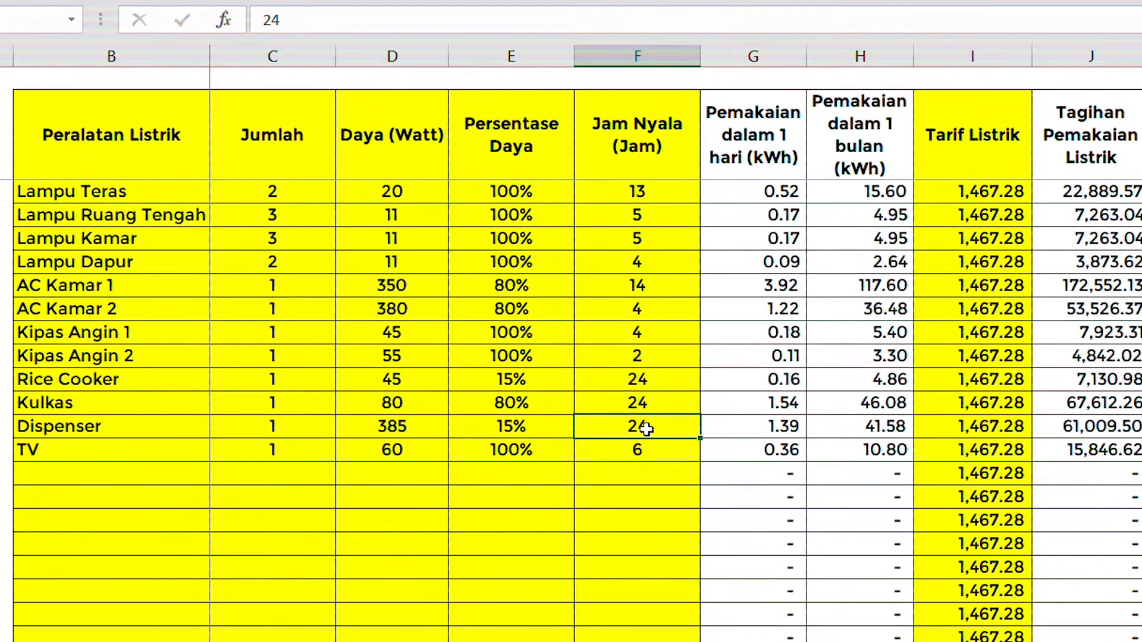
{"action": "type", "text": "12"}
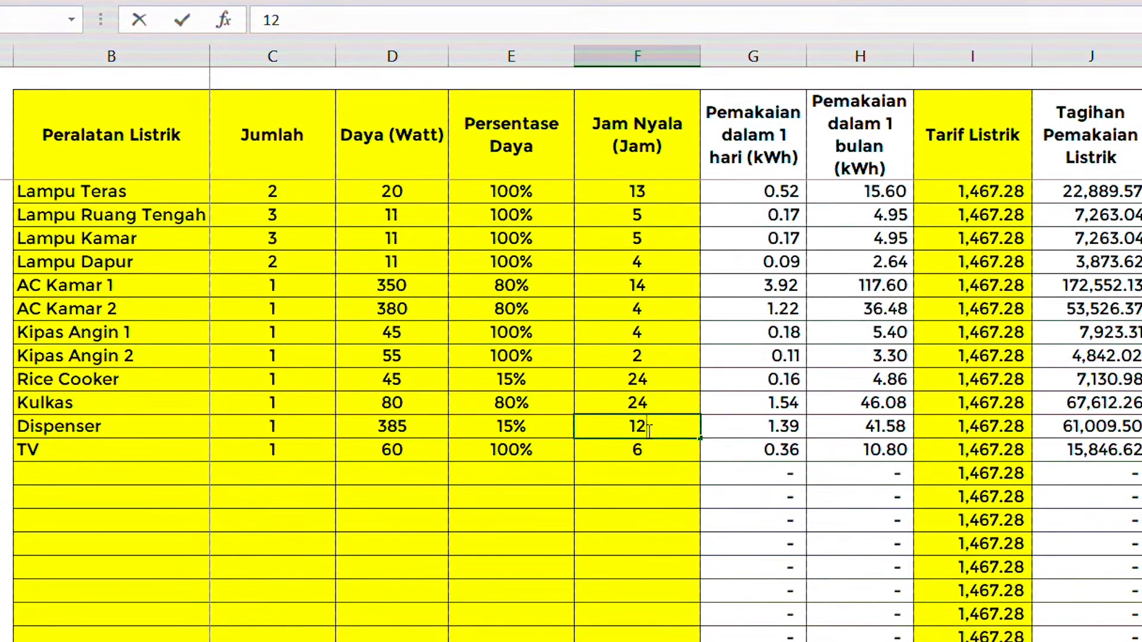
{"action": "key", "text": "Return"}
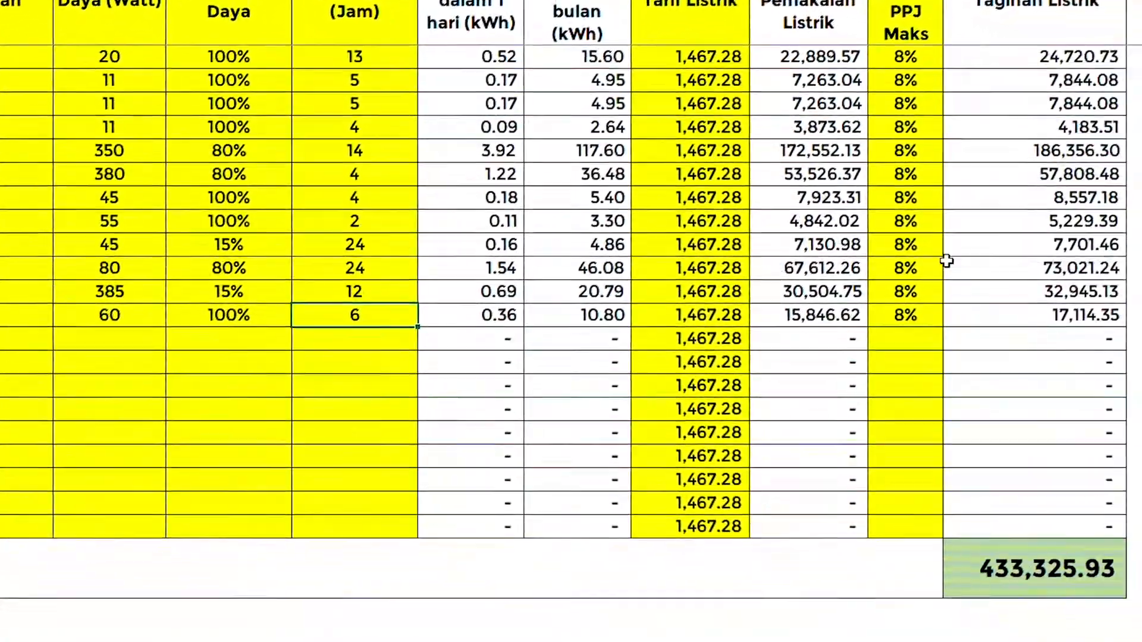
{"action": "left_click", "coordinate": [1043, 564]}
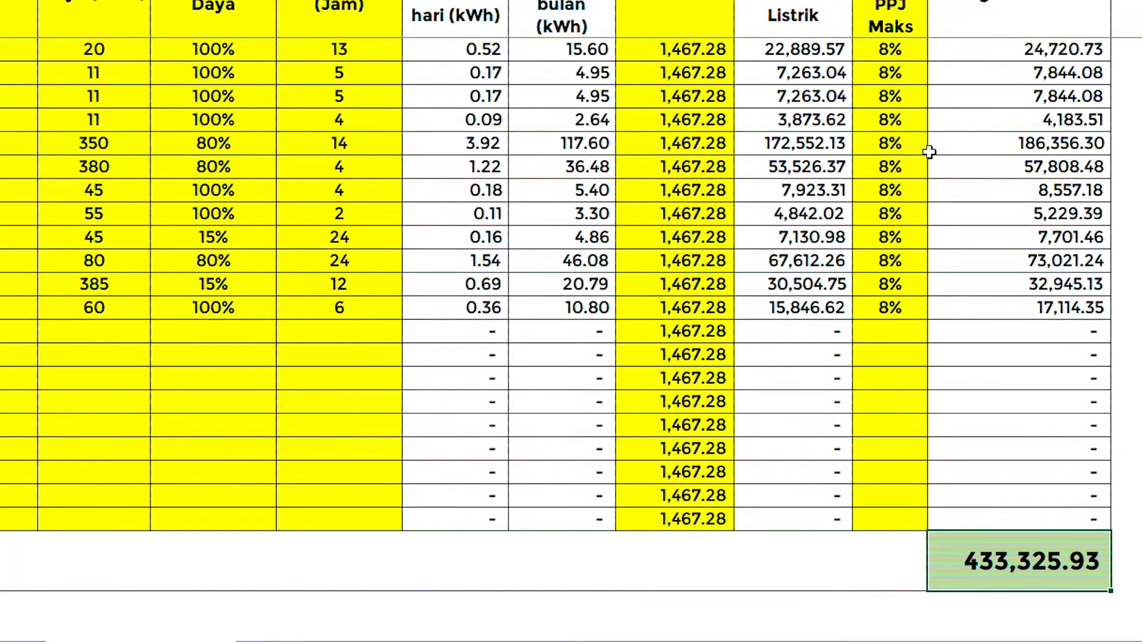
Calculate the savings in cell N13 by subtracting the Rencana Penghematan total in L24 from the Sebelum Rencana Penghematan total in L24
{"action": "left_click", "coordinate": [1055, 387]}
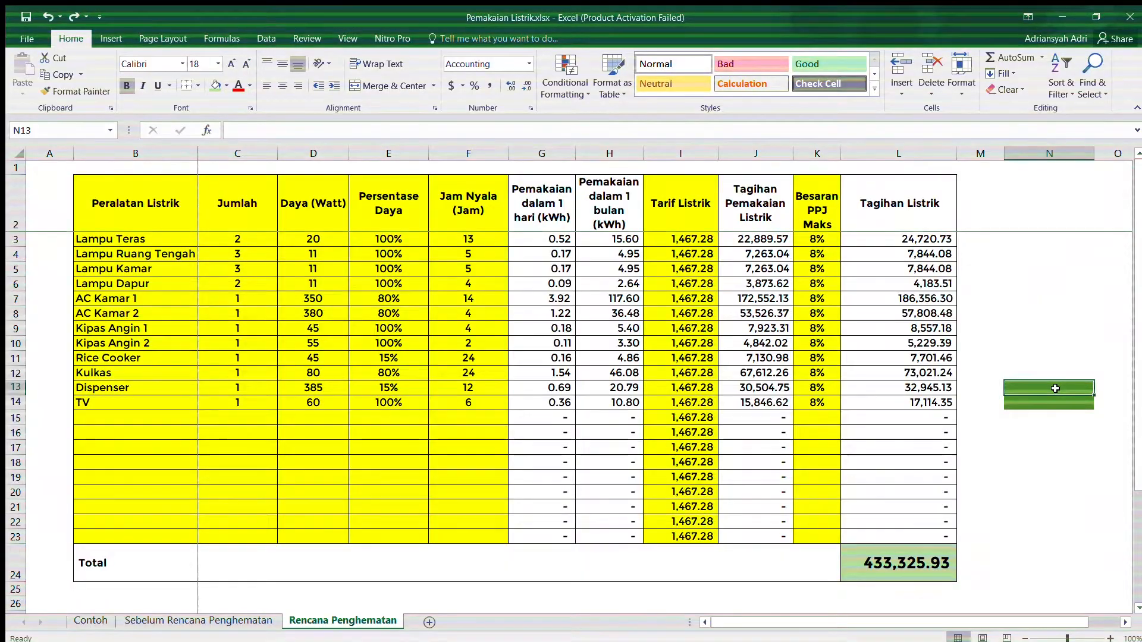
{"action": "type", "text": "="}
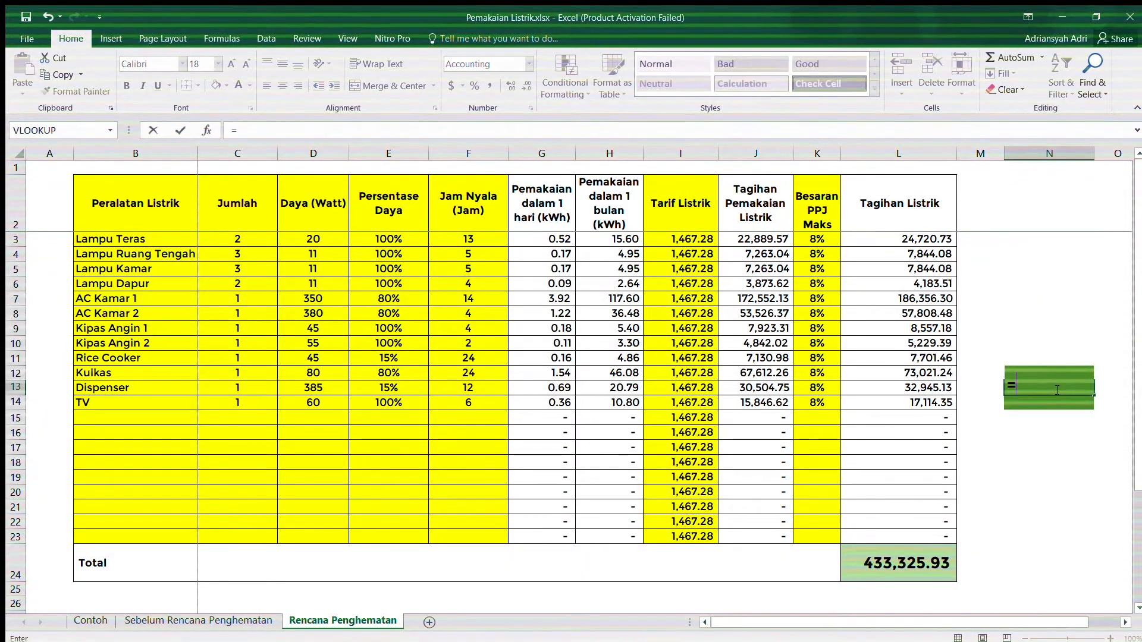
{"action": "left_click", "coordinate": [198, 621]}
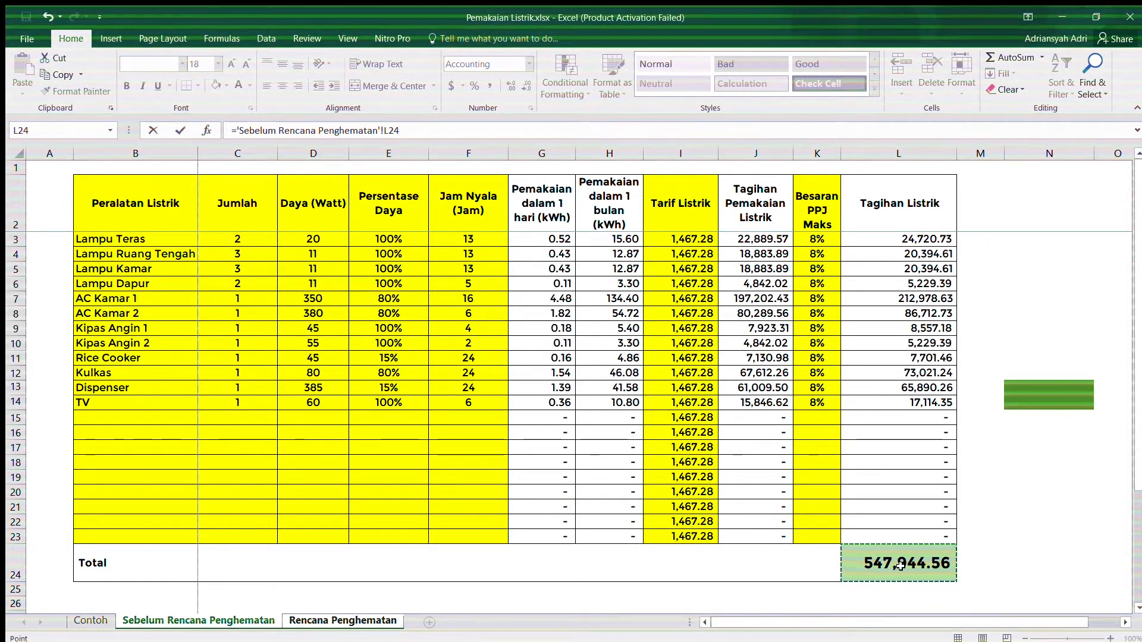
{"action": "left_click", "coordinate": [343, 621]}
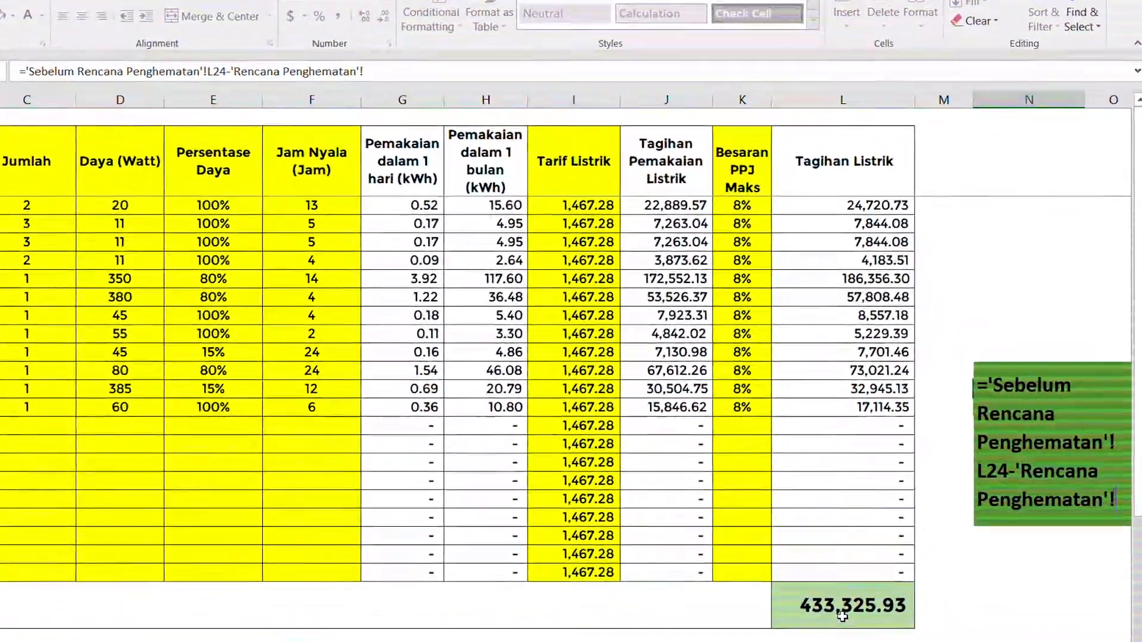
{"action": "left_click", "coordinate": [842, 615]}
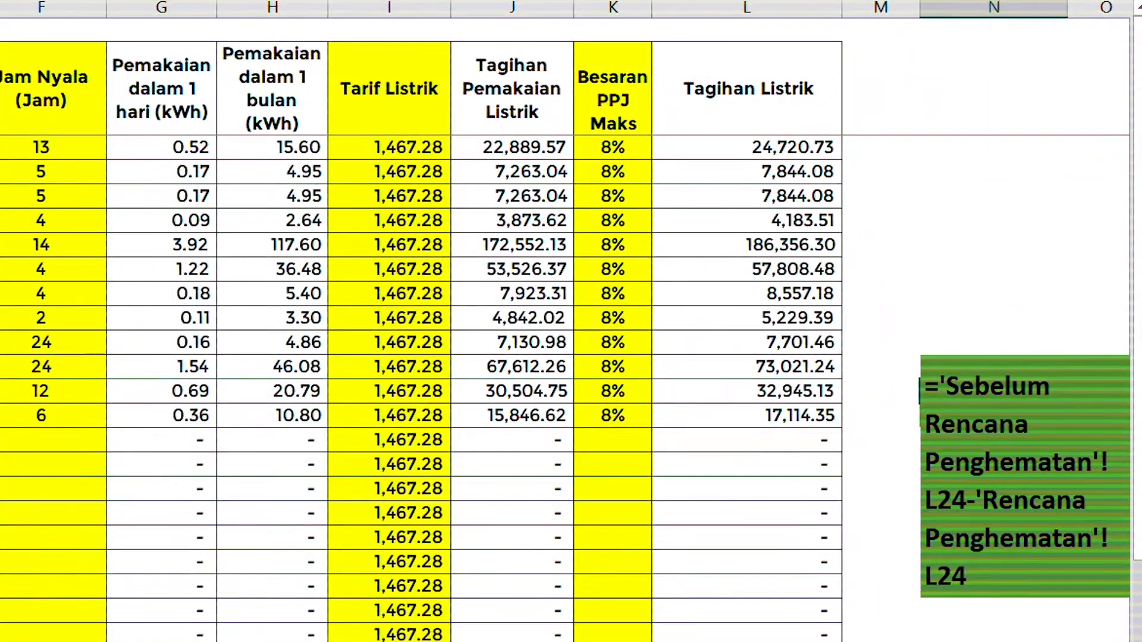
{"action": "key", "text": "Return"}
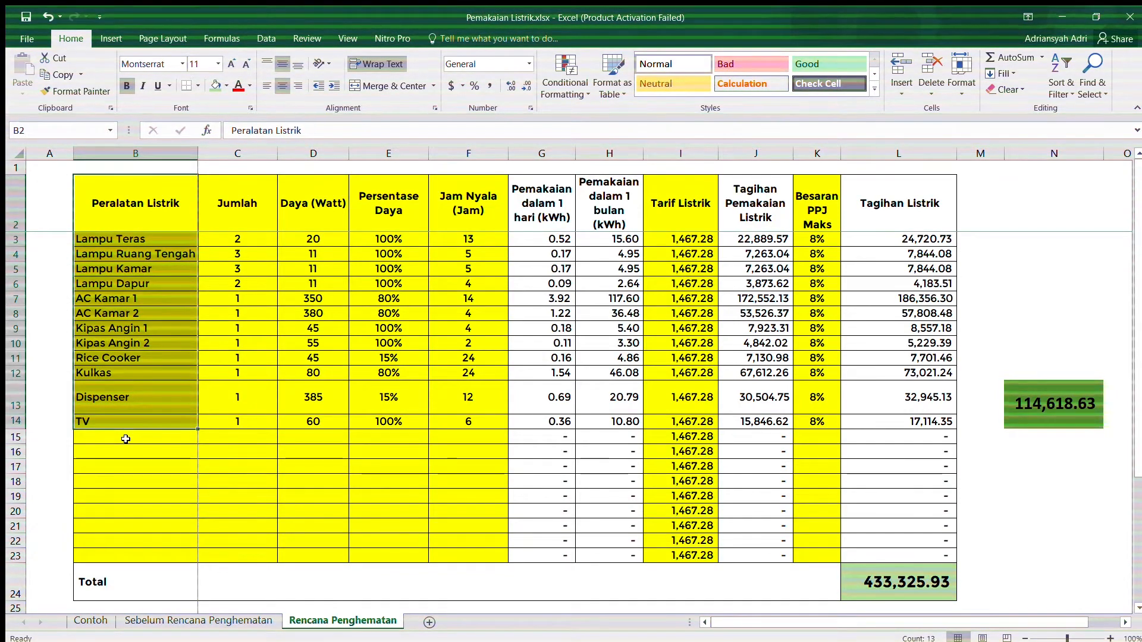
{"action": "left_click", "coordinate": [1047, 407]}
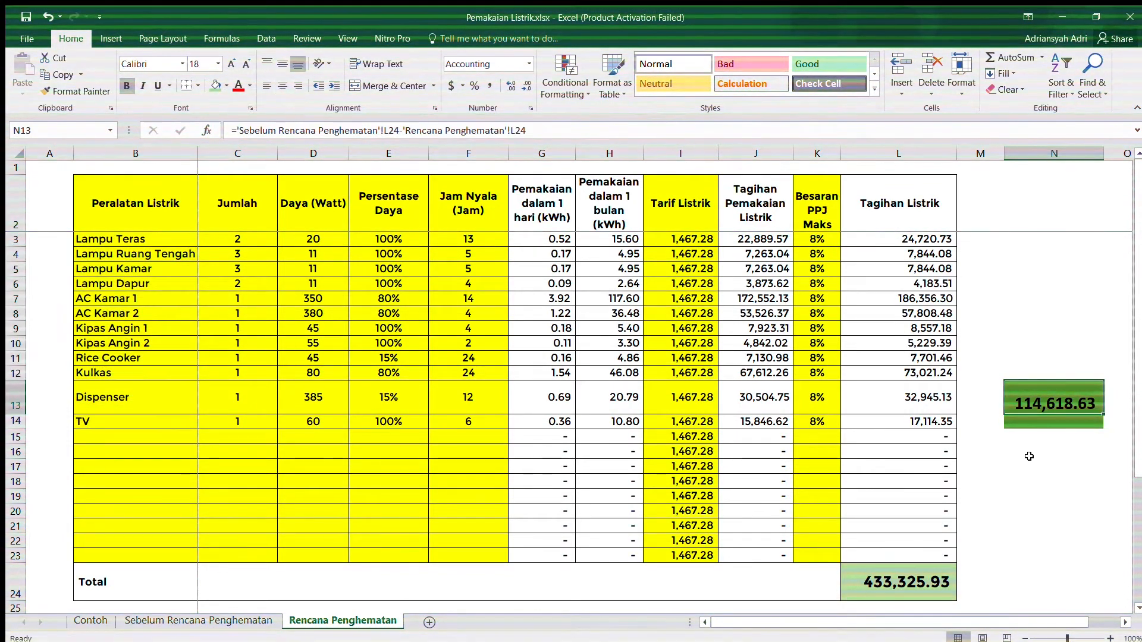